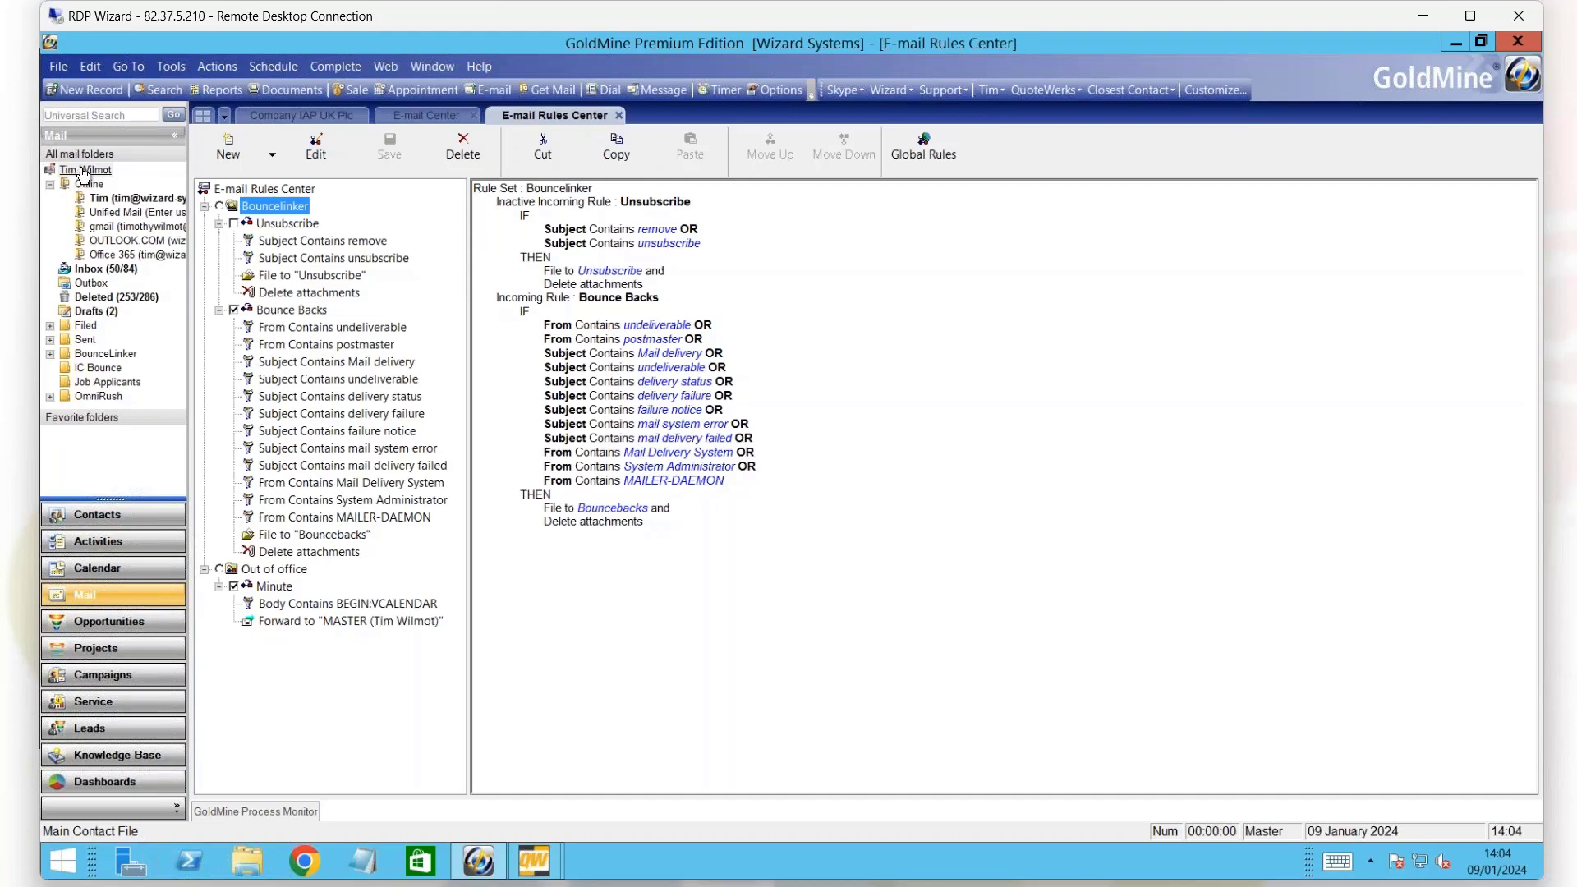
right_click(83, 175)
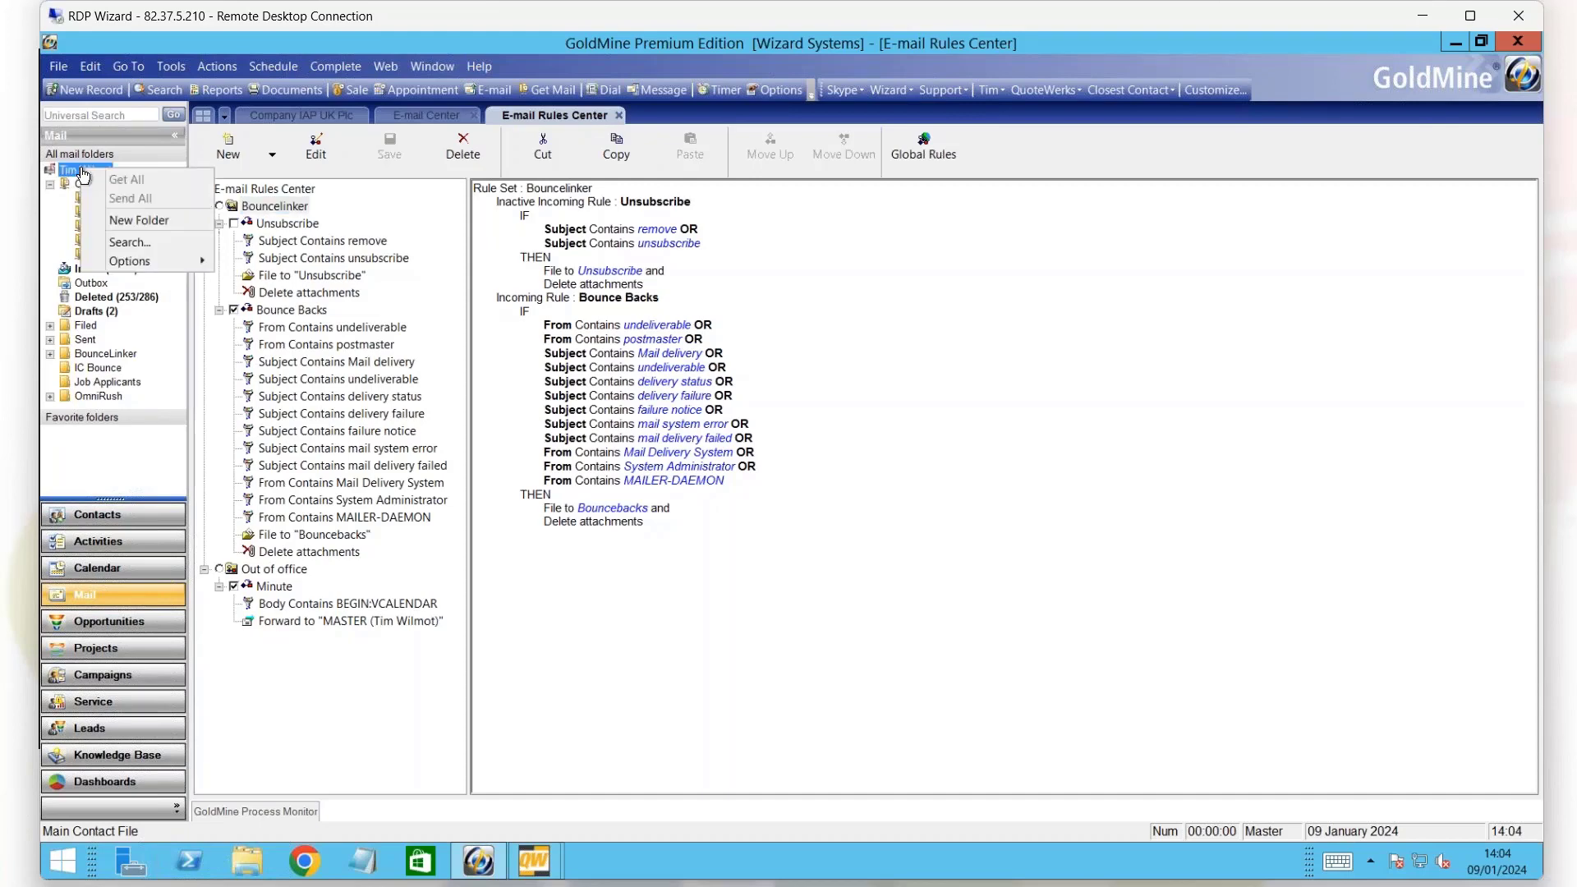
mouse_move(143, 262)
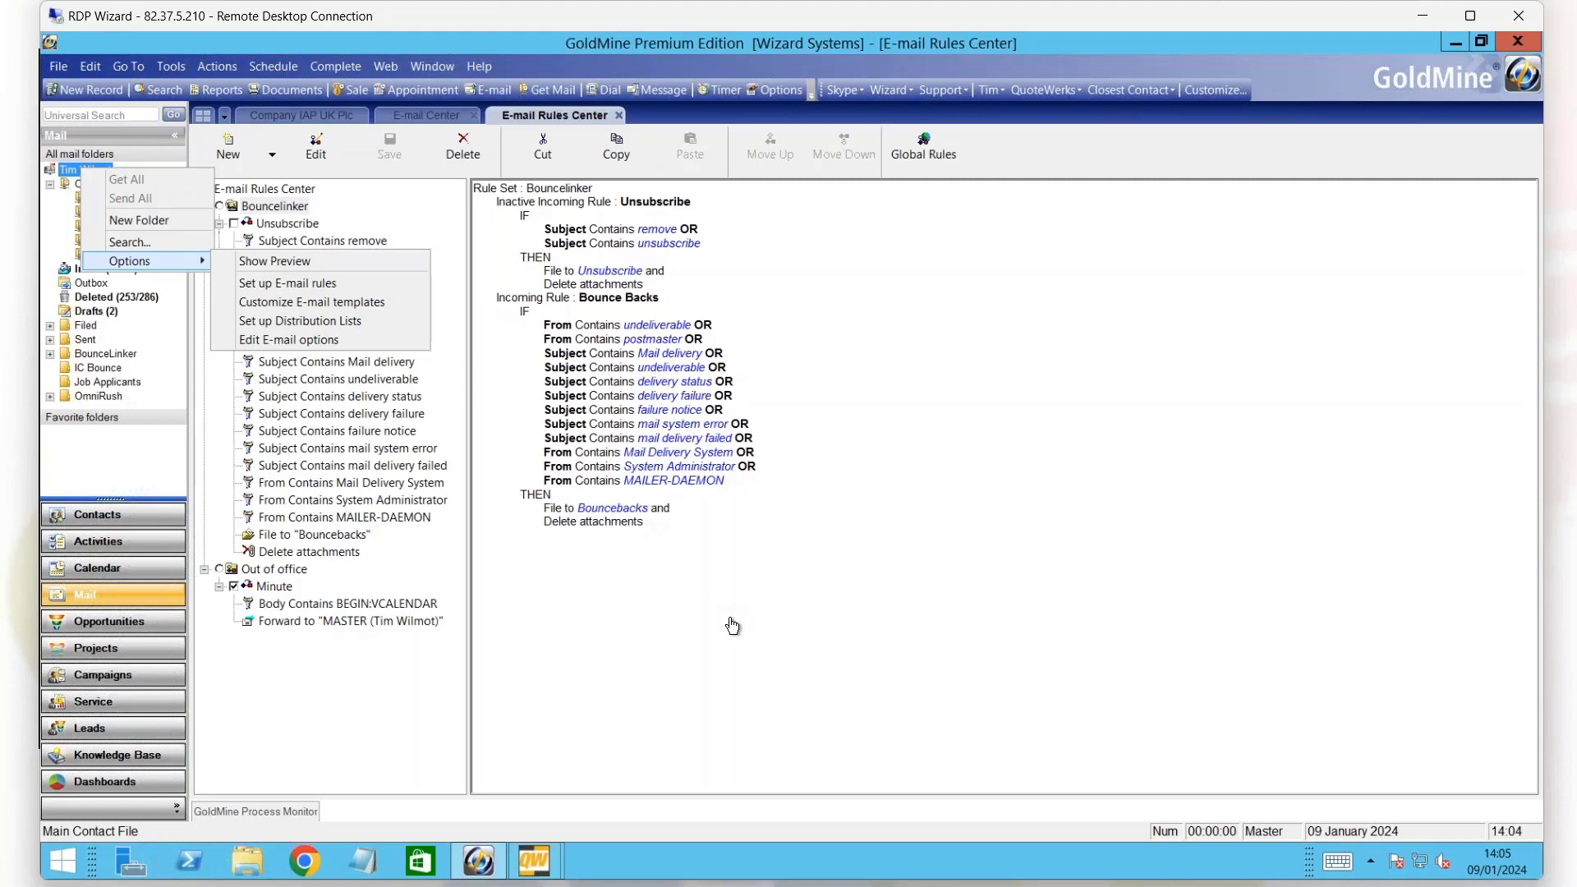
click(357, 697)
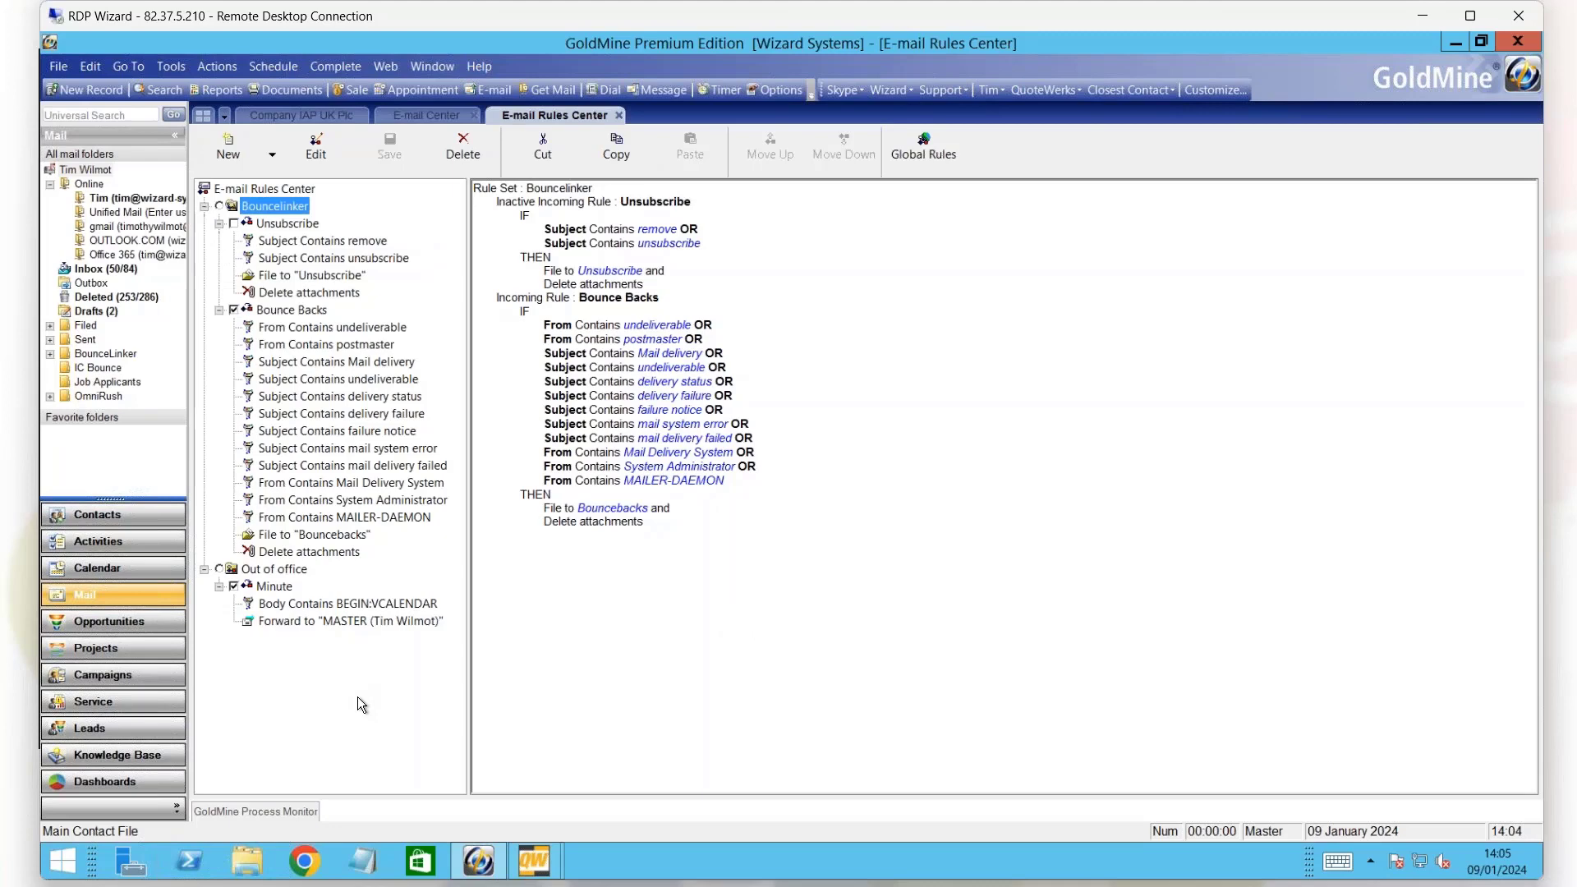
Show the details of only the Unsubscribe rule in the Bouncelinker rule set, after briefly checking Global Rules.
click(918, 165)
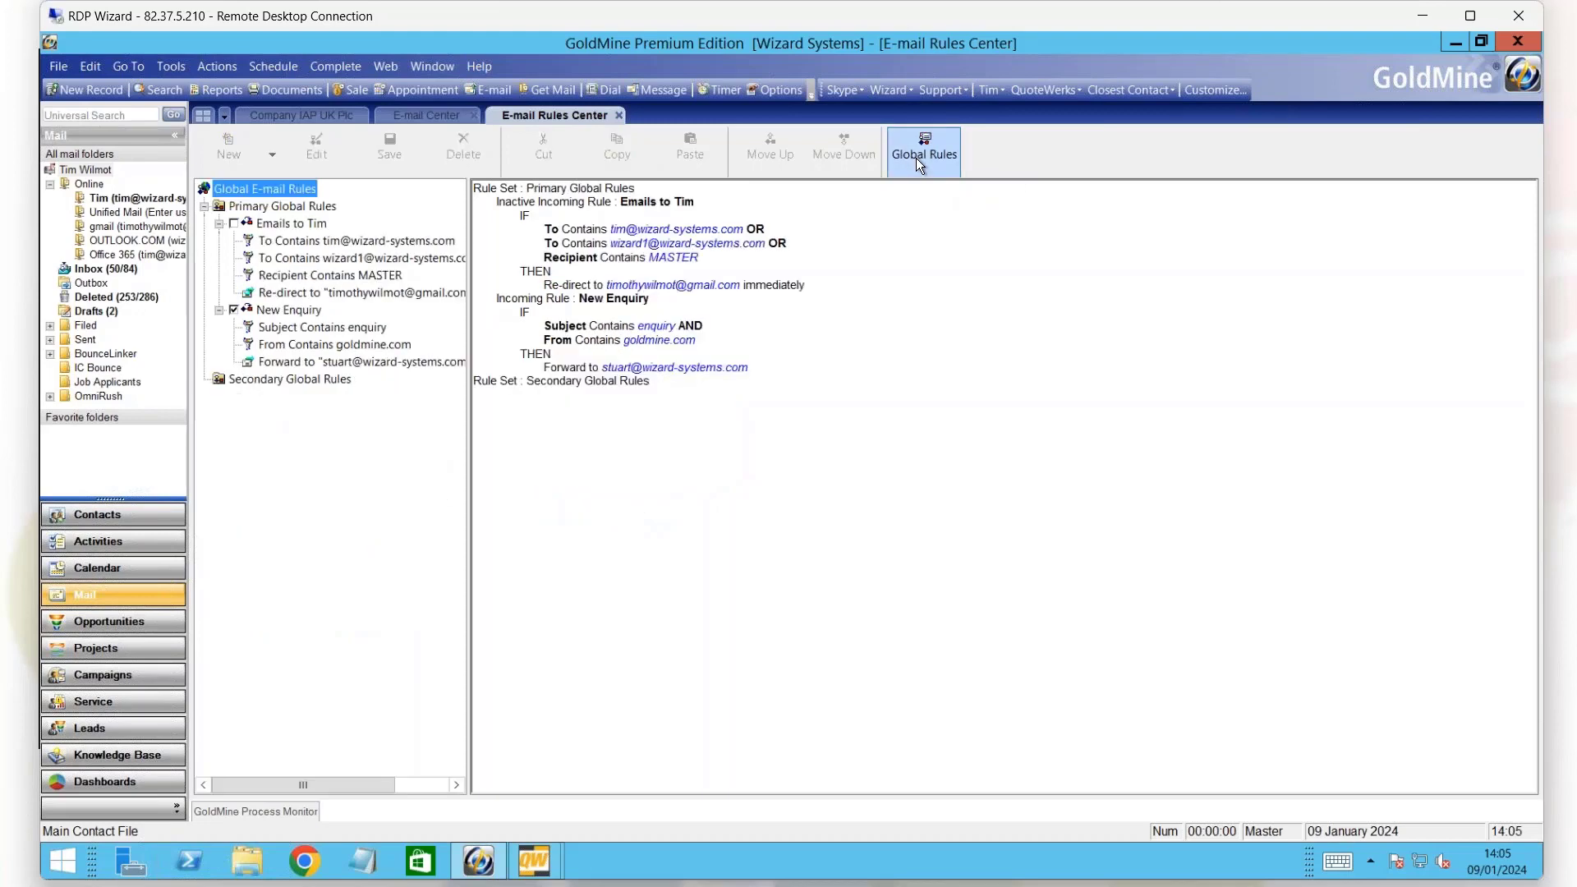
click(918, 163)
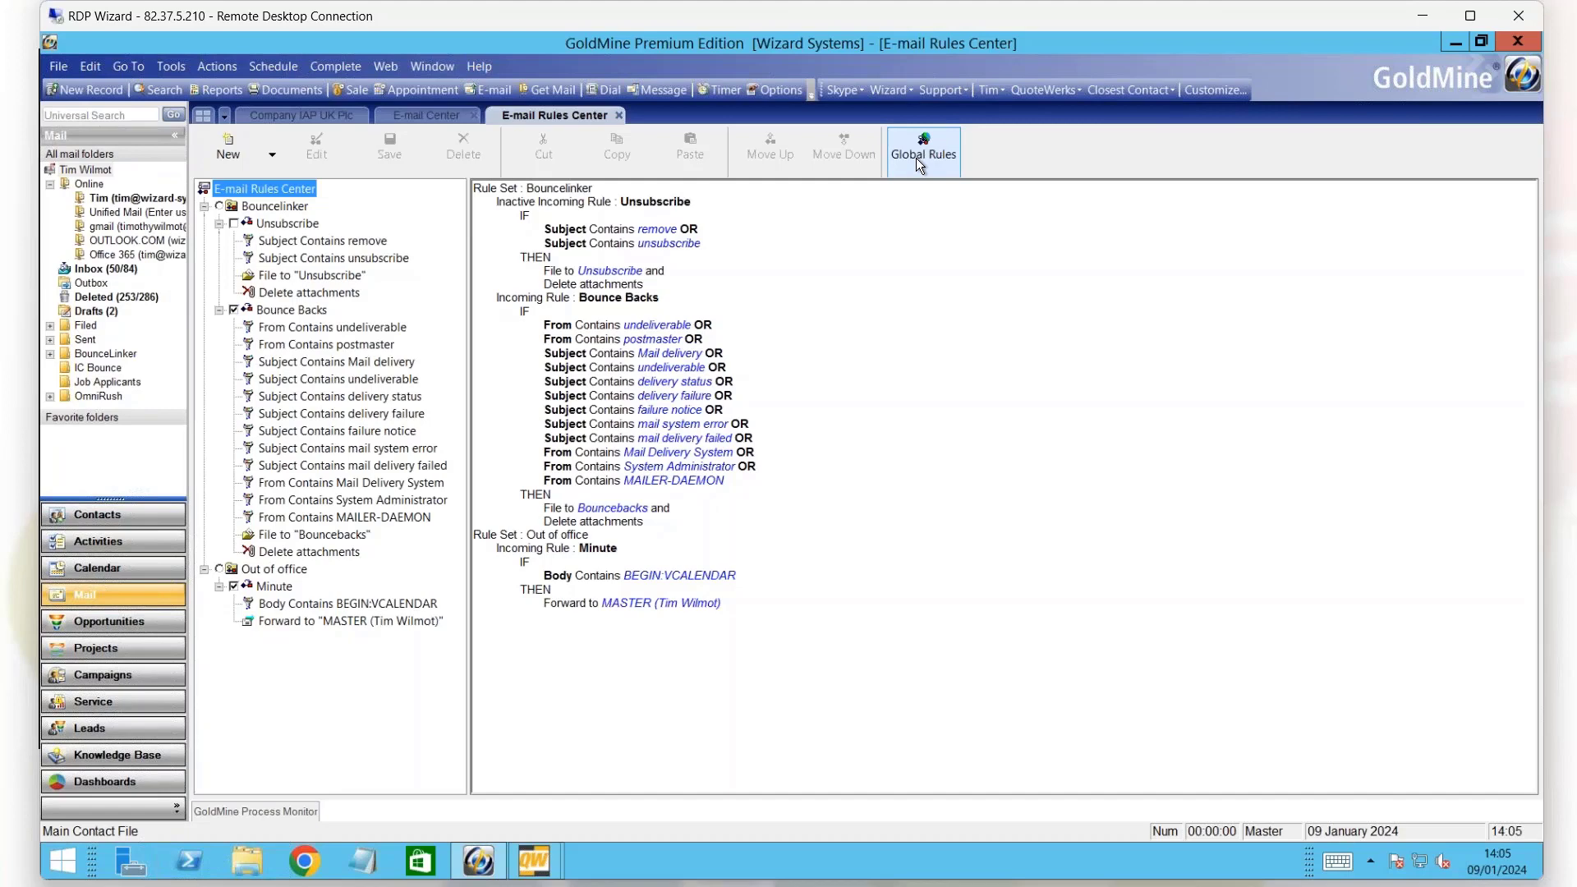
click(292, 207)
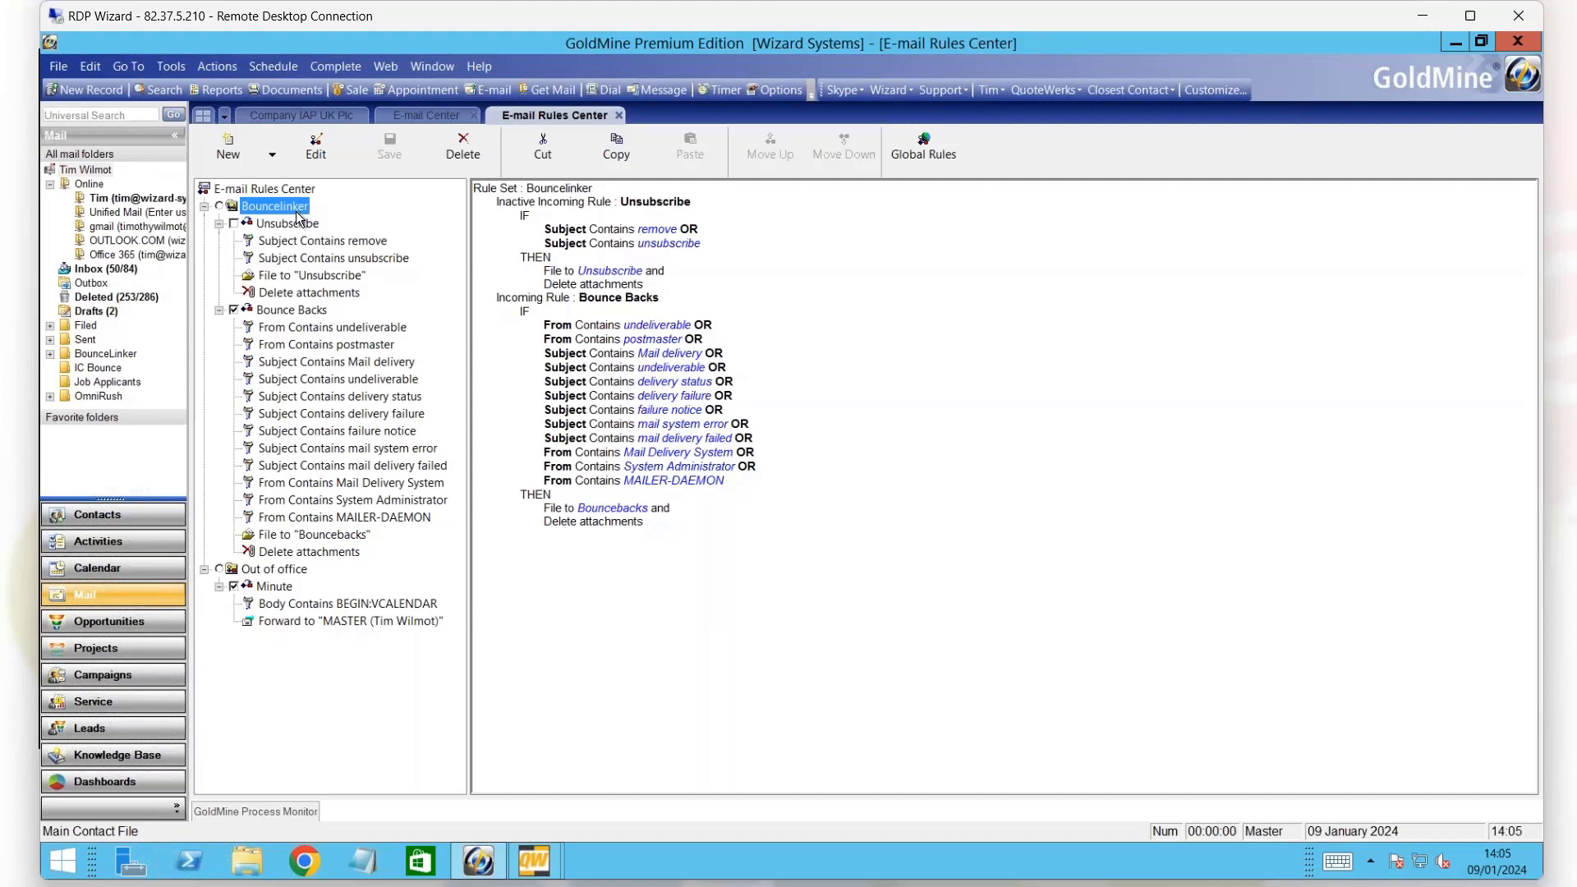
click(292, 224)
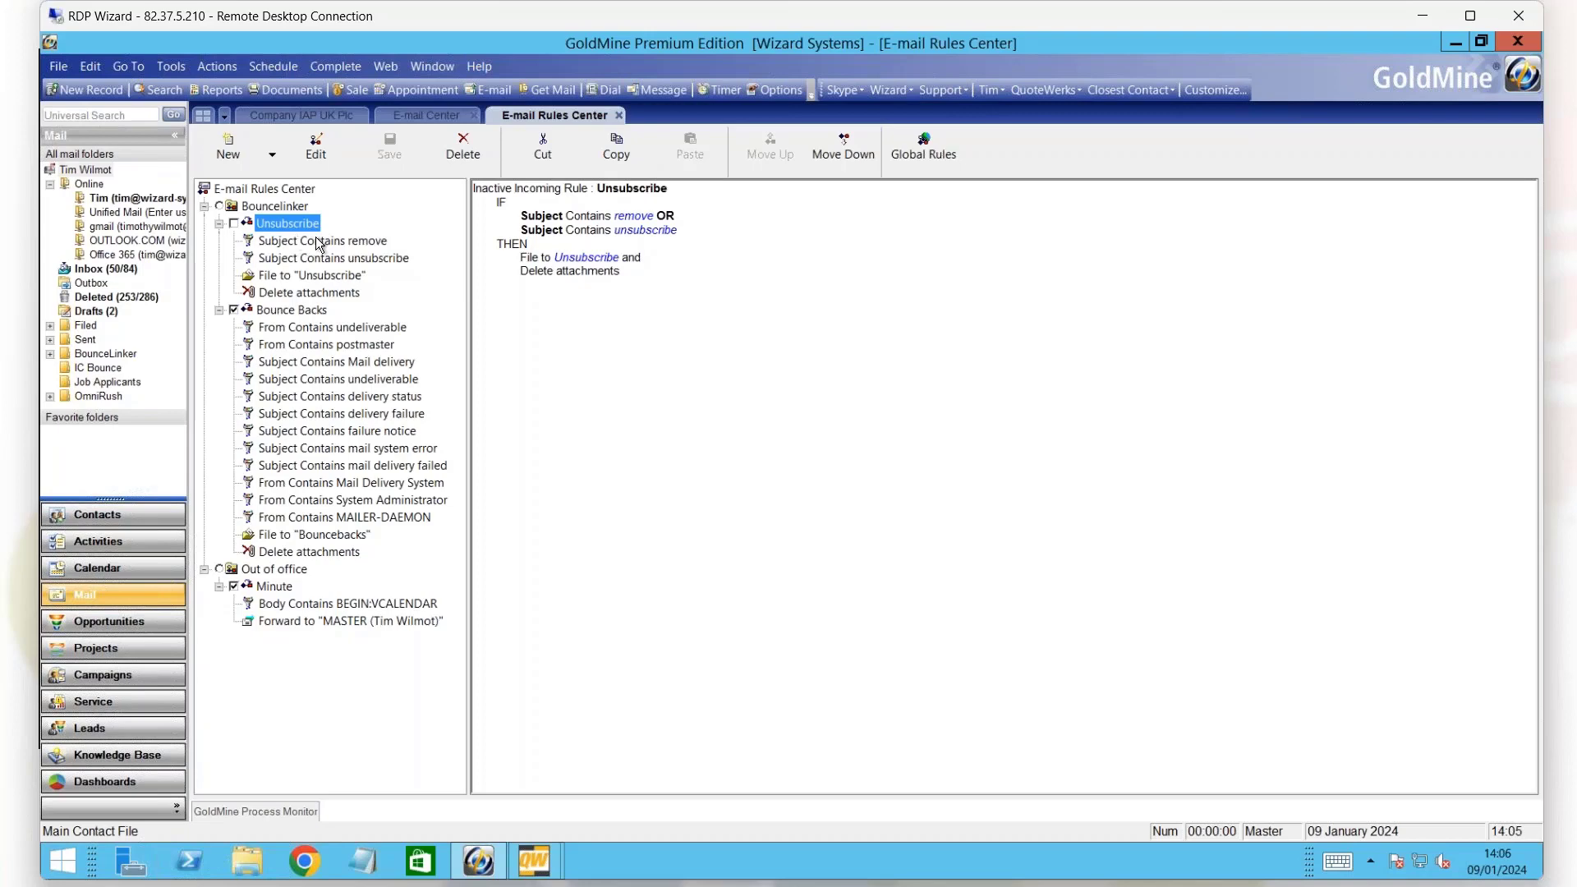
Switch to Global Rules and select New Enquiry under Primary Global Rules to show its details.
click(914, 165)
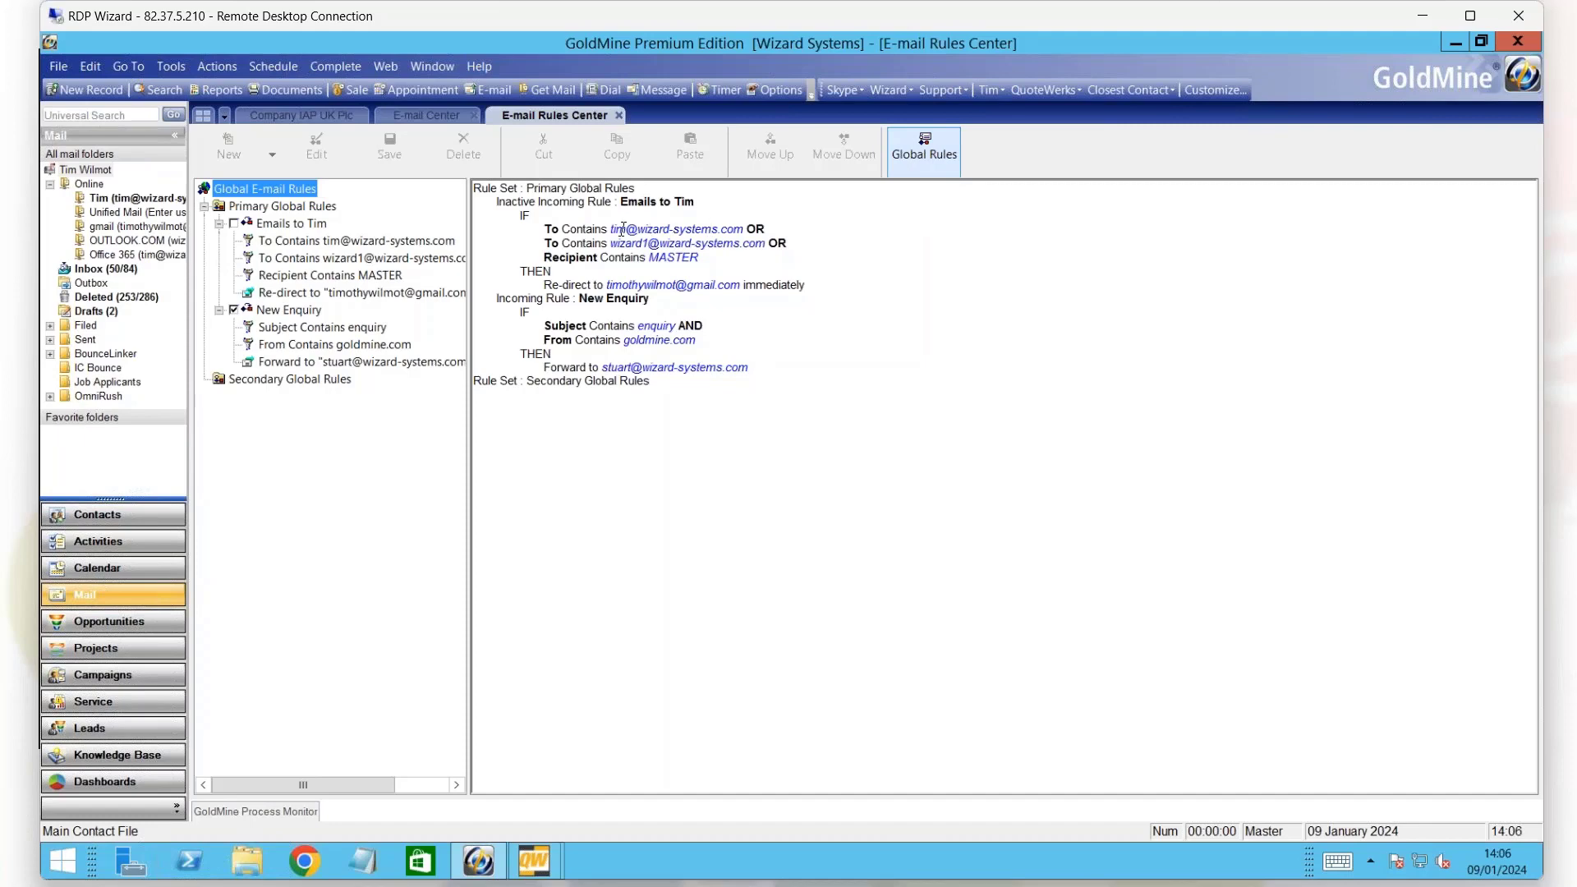
click(303, 312)
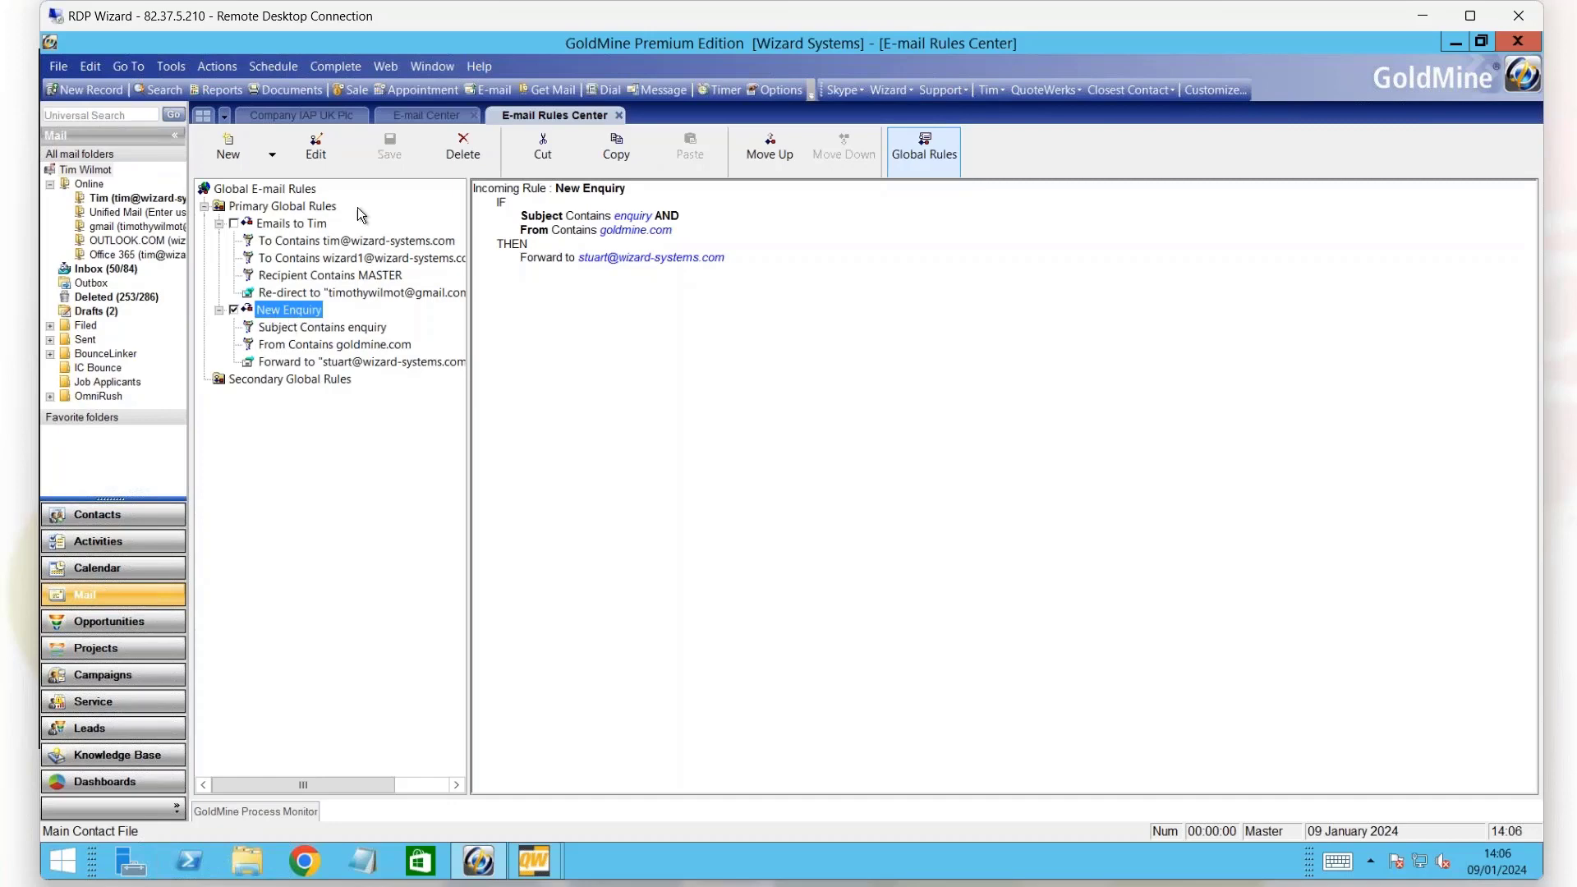
Edit the New Enquiry rule in the E-mail Rules Wizard, keep its name, and advance to Conditions.
click(321, 160)
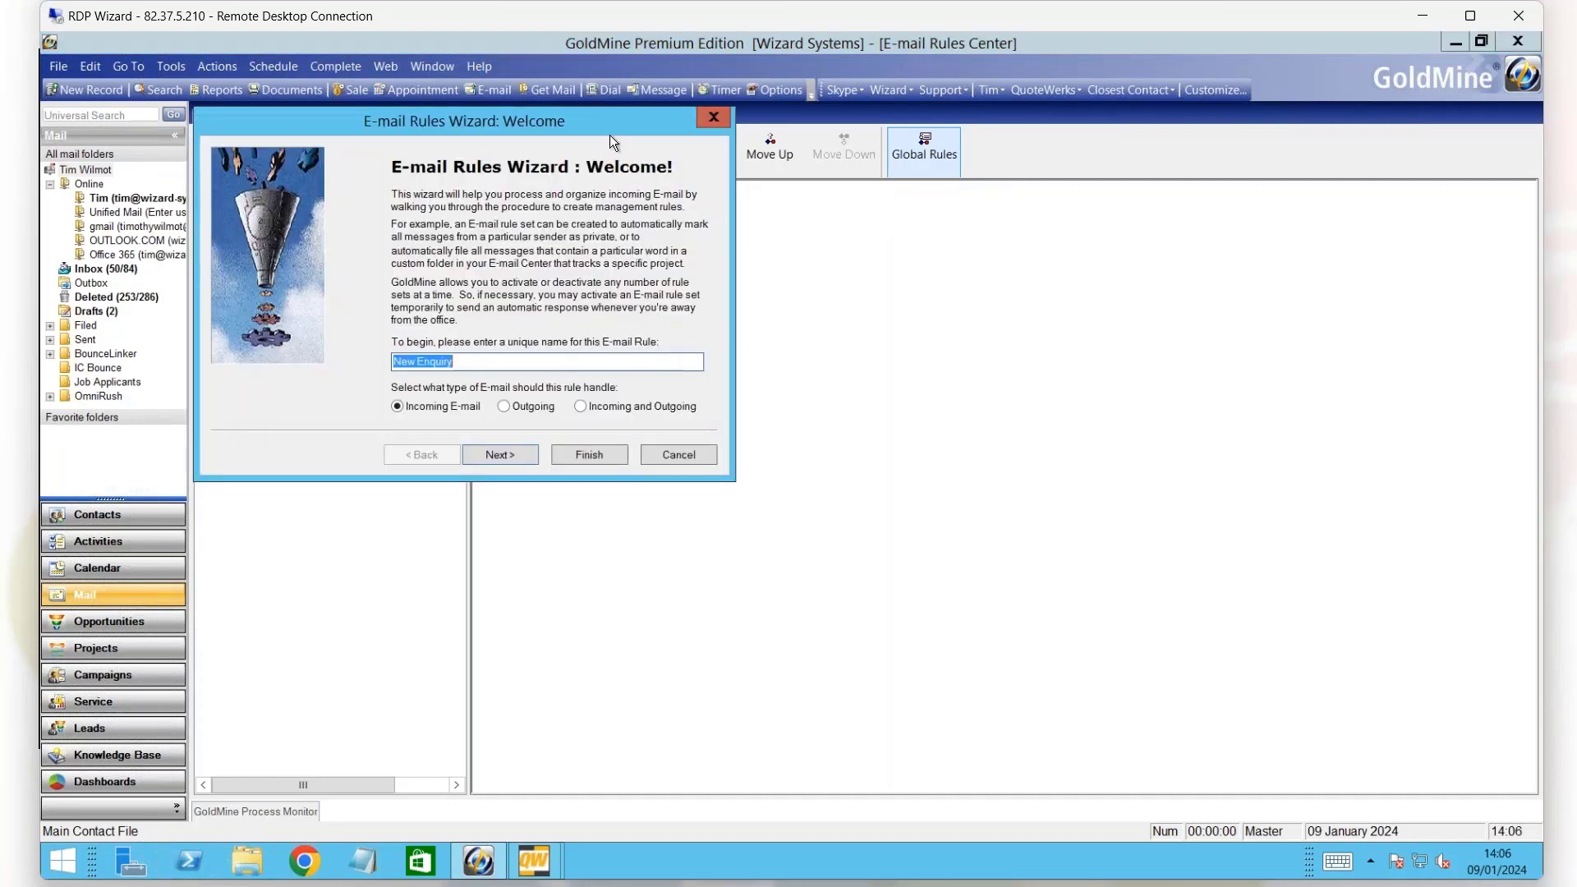
drag(614, 120, 779, 235)
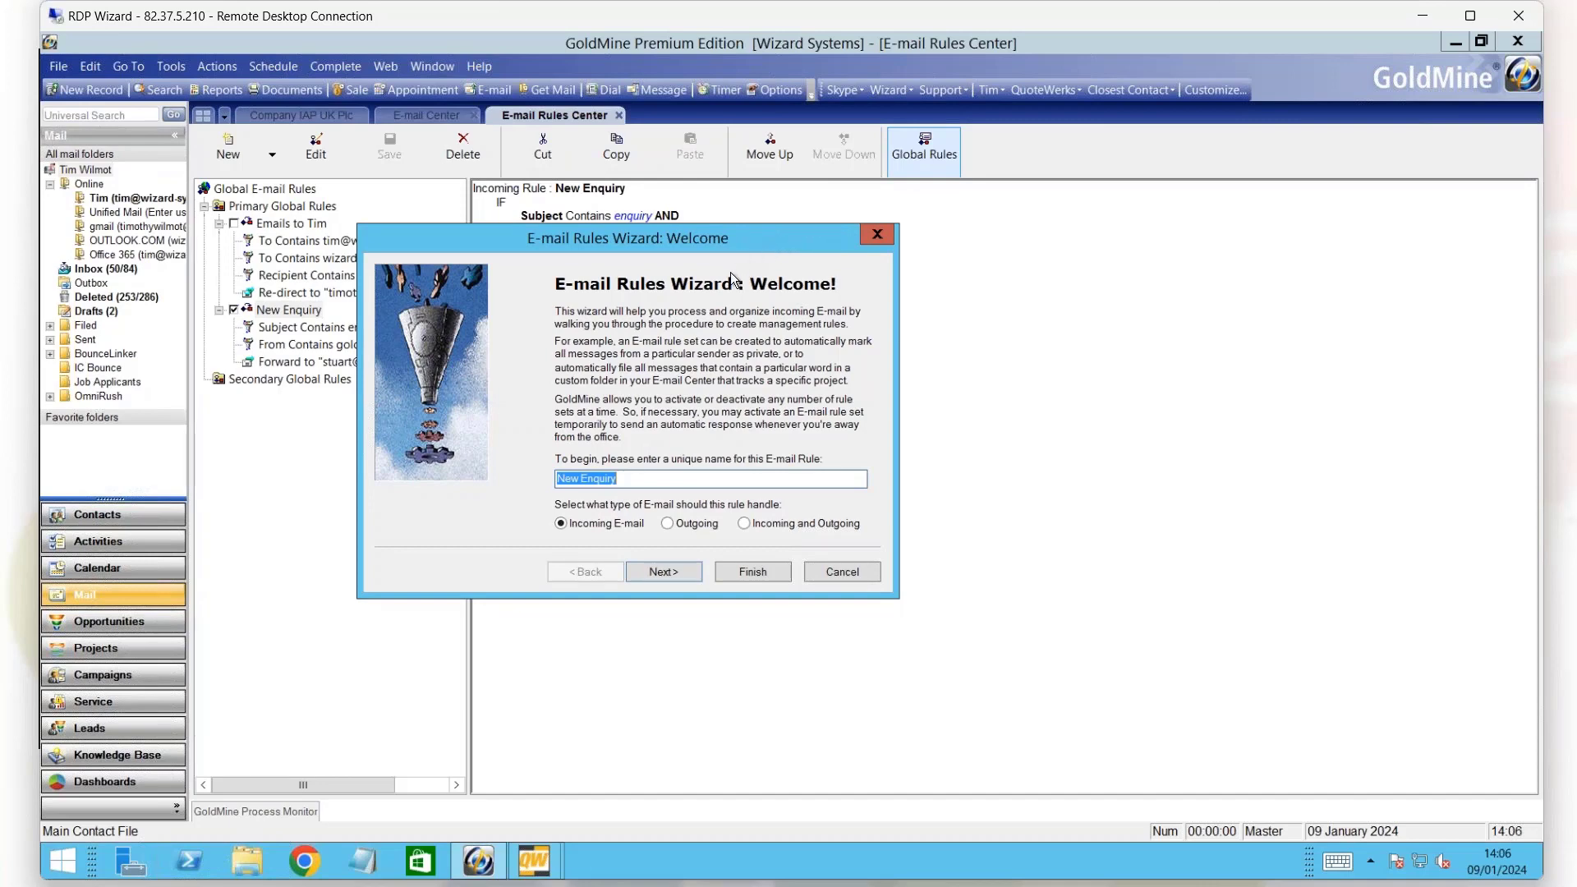
click(643, 481)
click(662, 574)
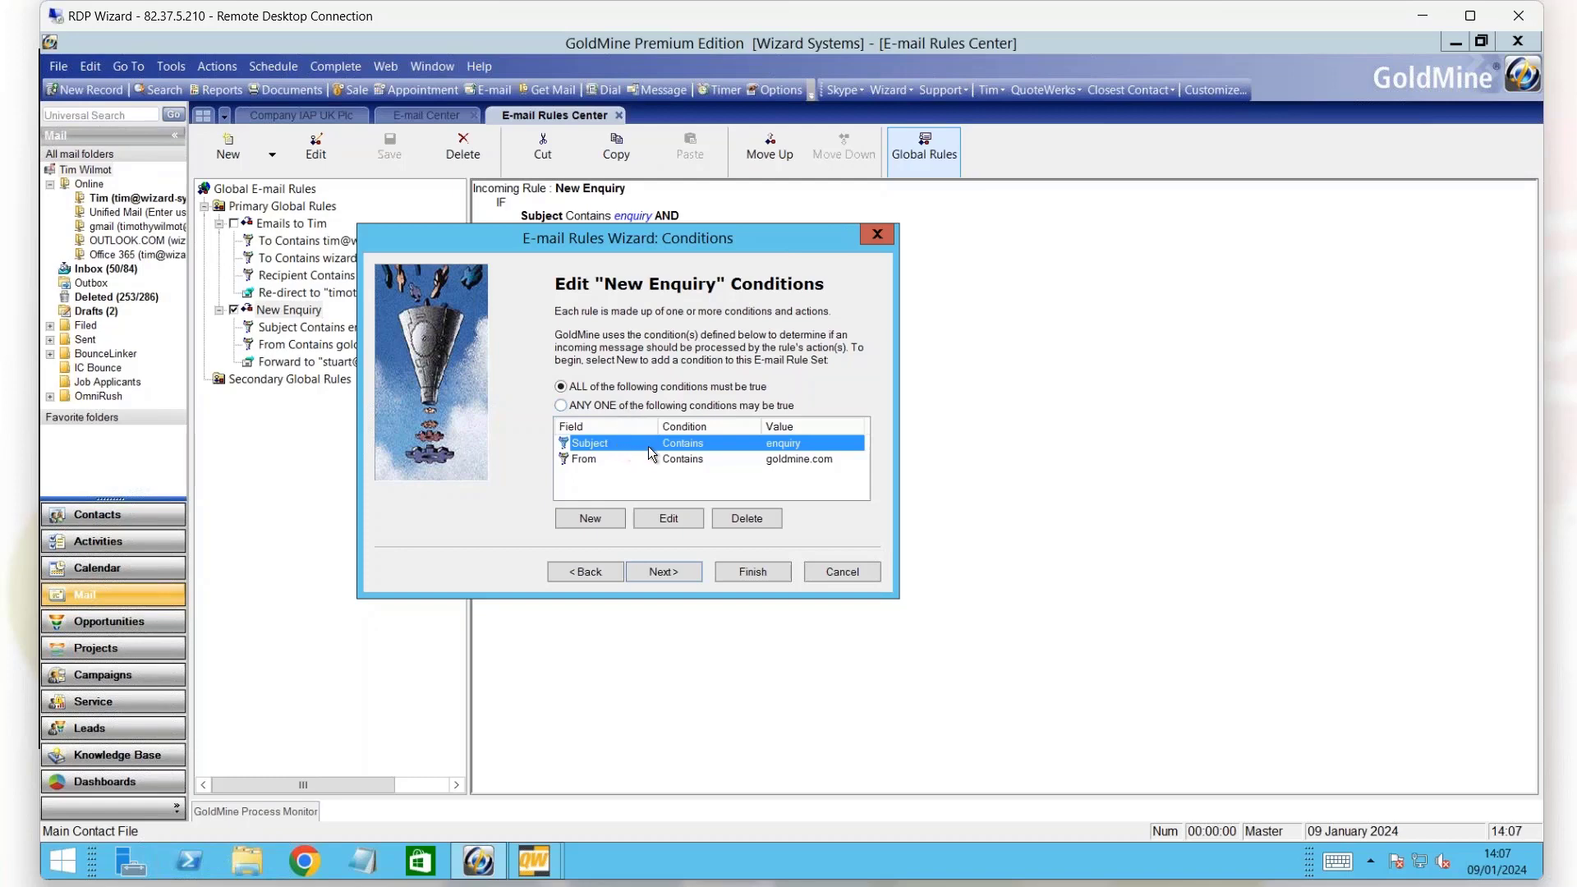
Review the Subject contains enquiry condition and accept it unchanged.
click(683, 520)
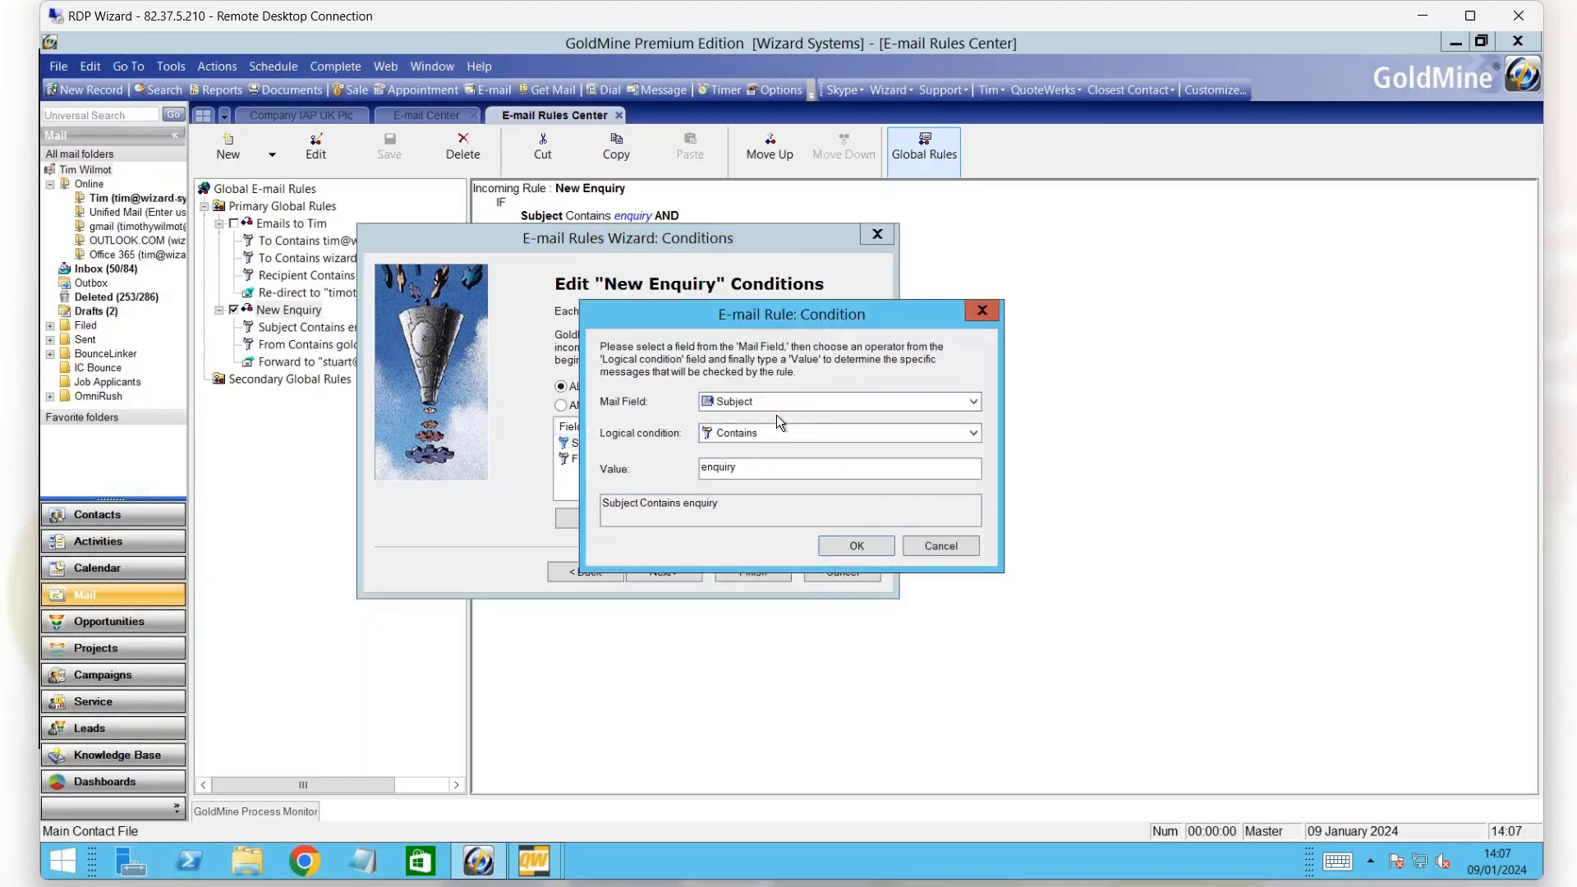
click(777, 406)
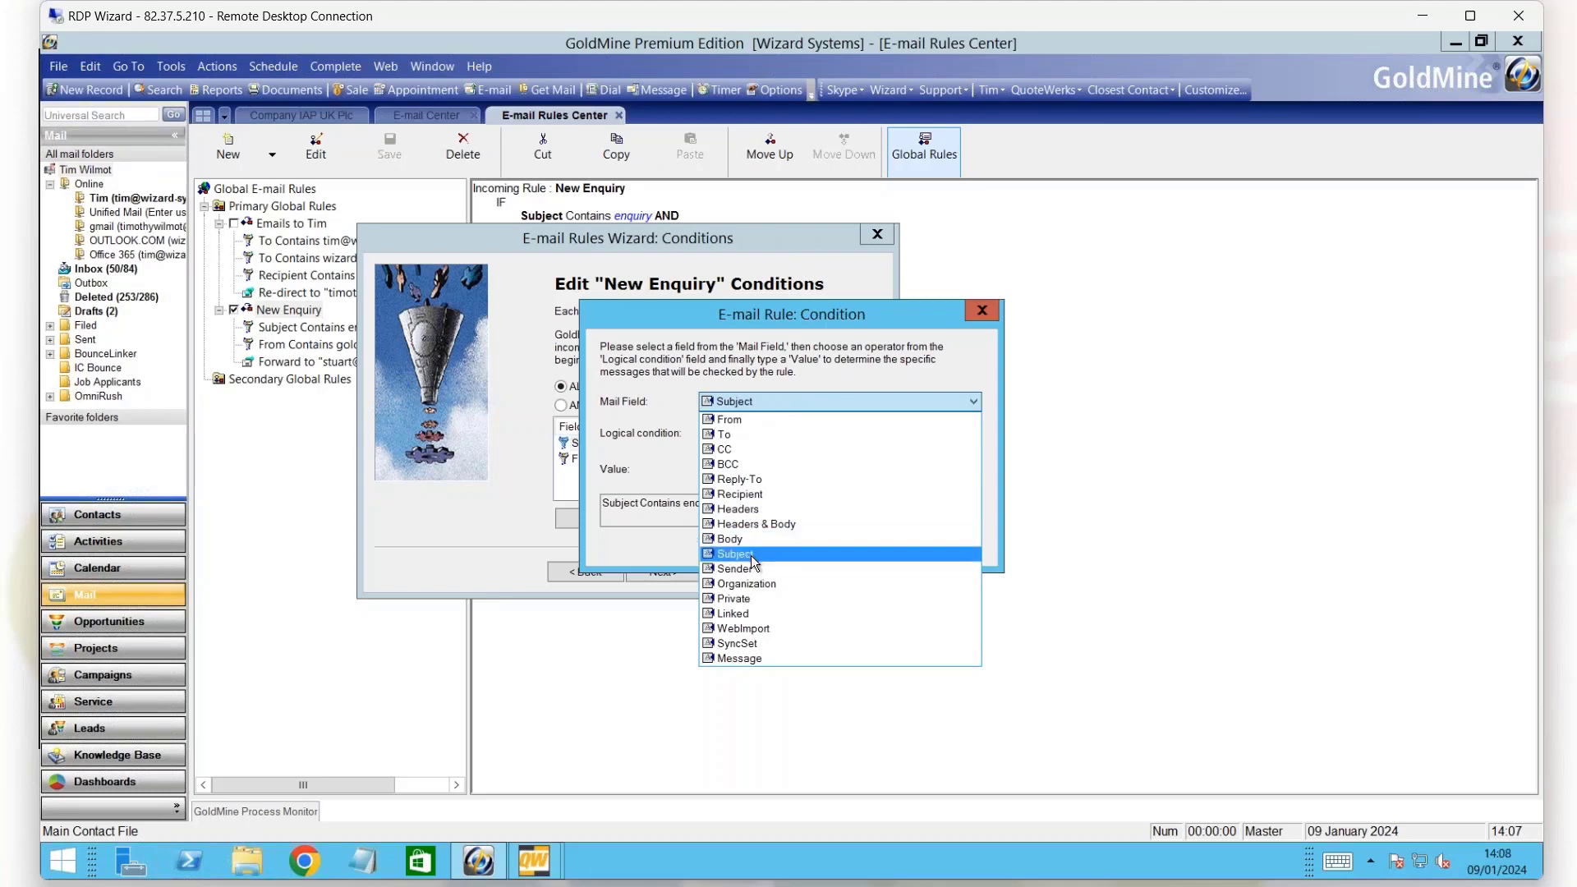
click(677, 475)
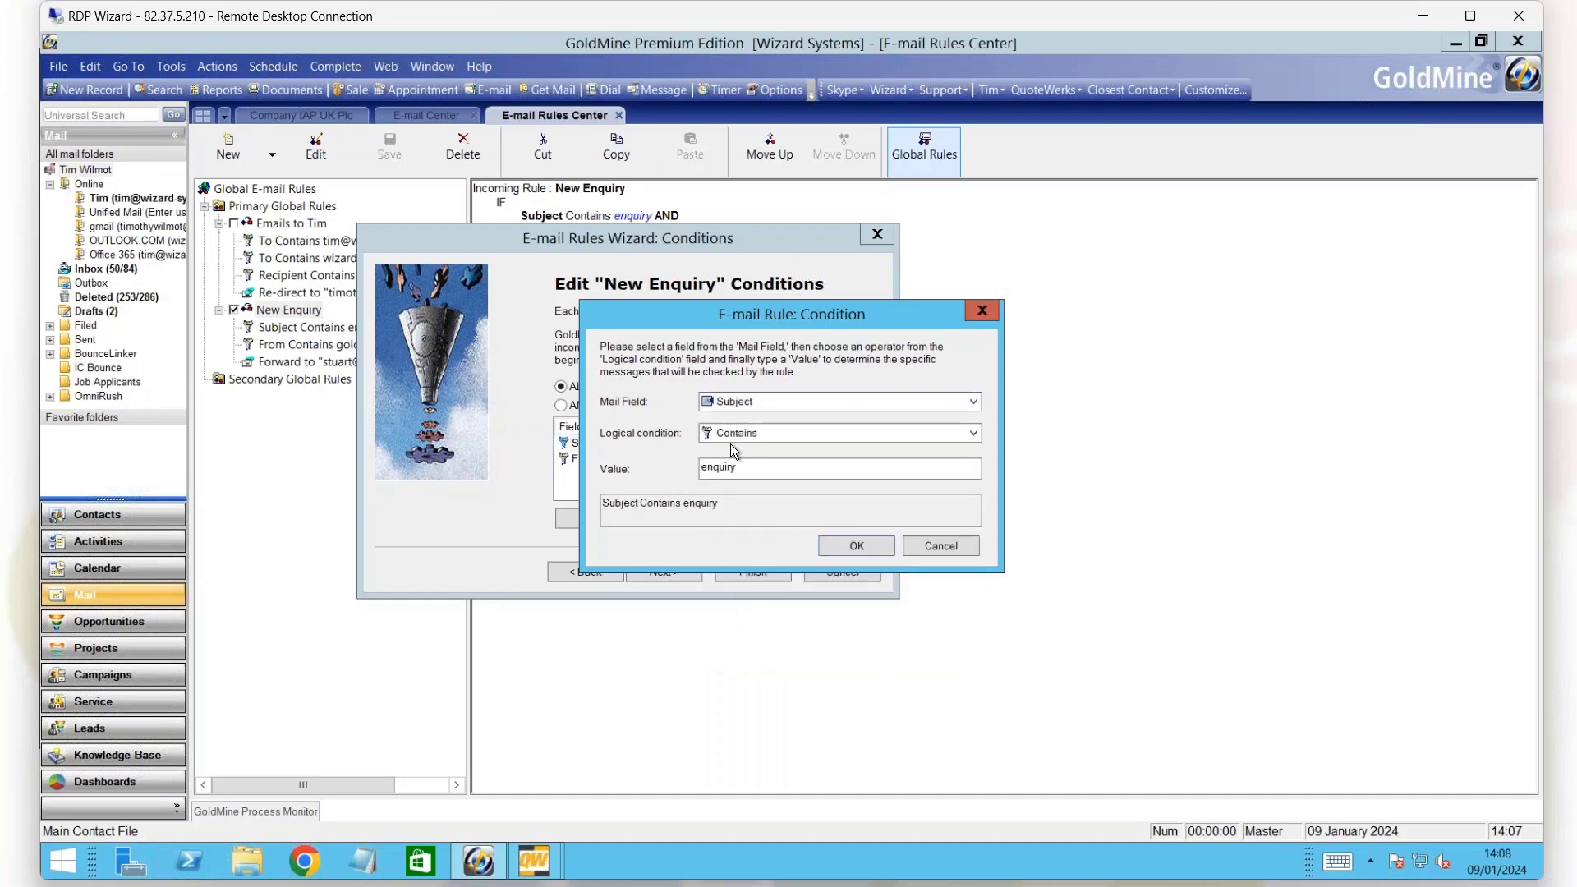
click(757, 437)
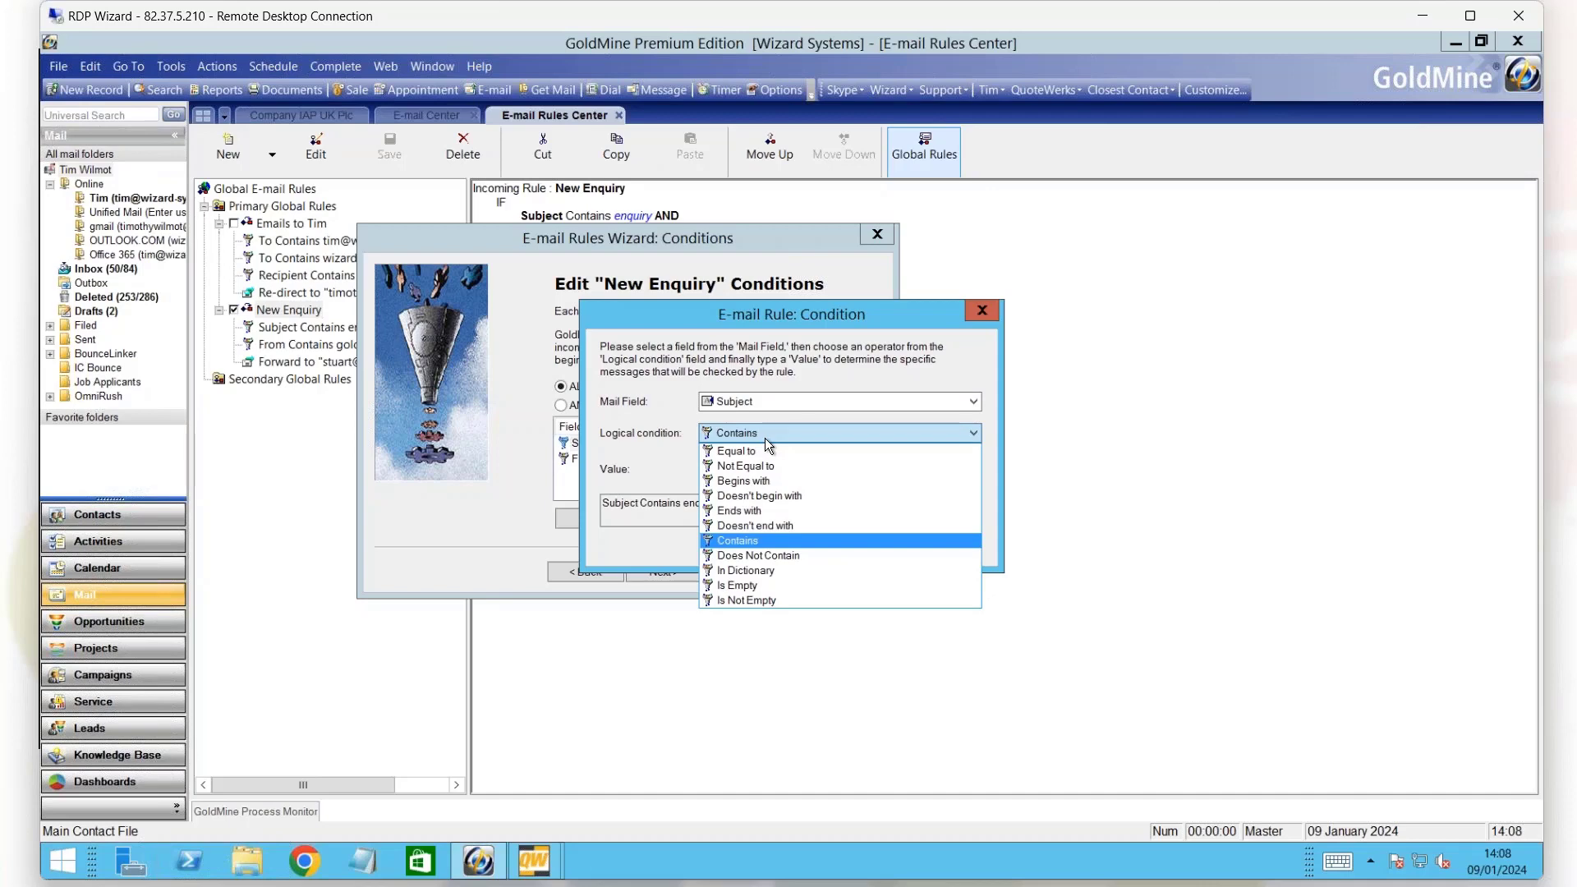
click(668, 445)
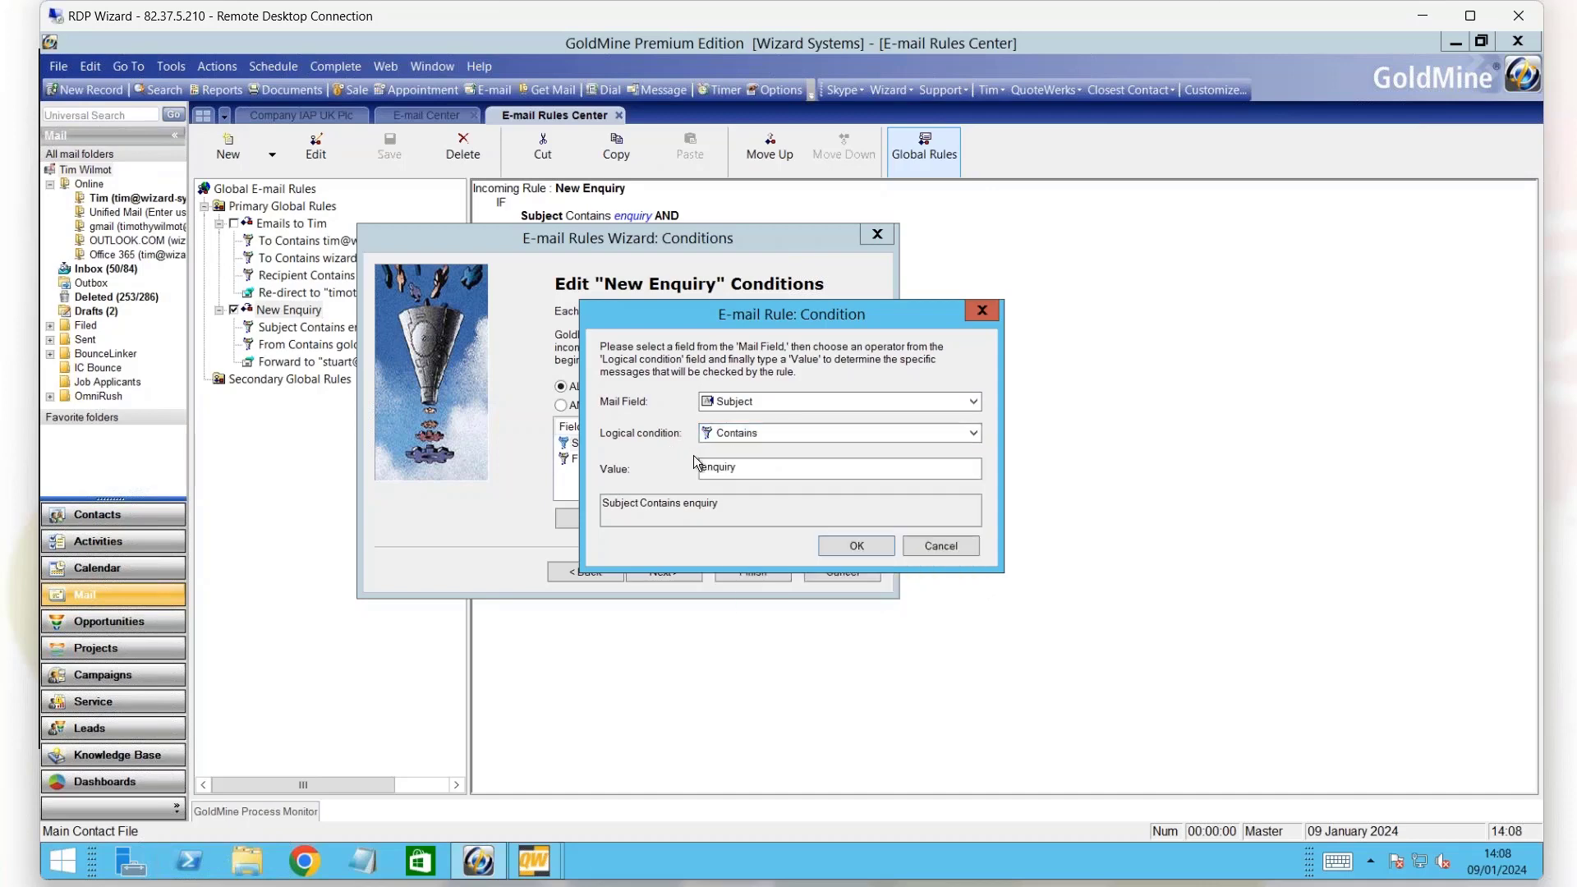
click(838, 545)
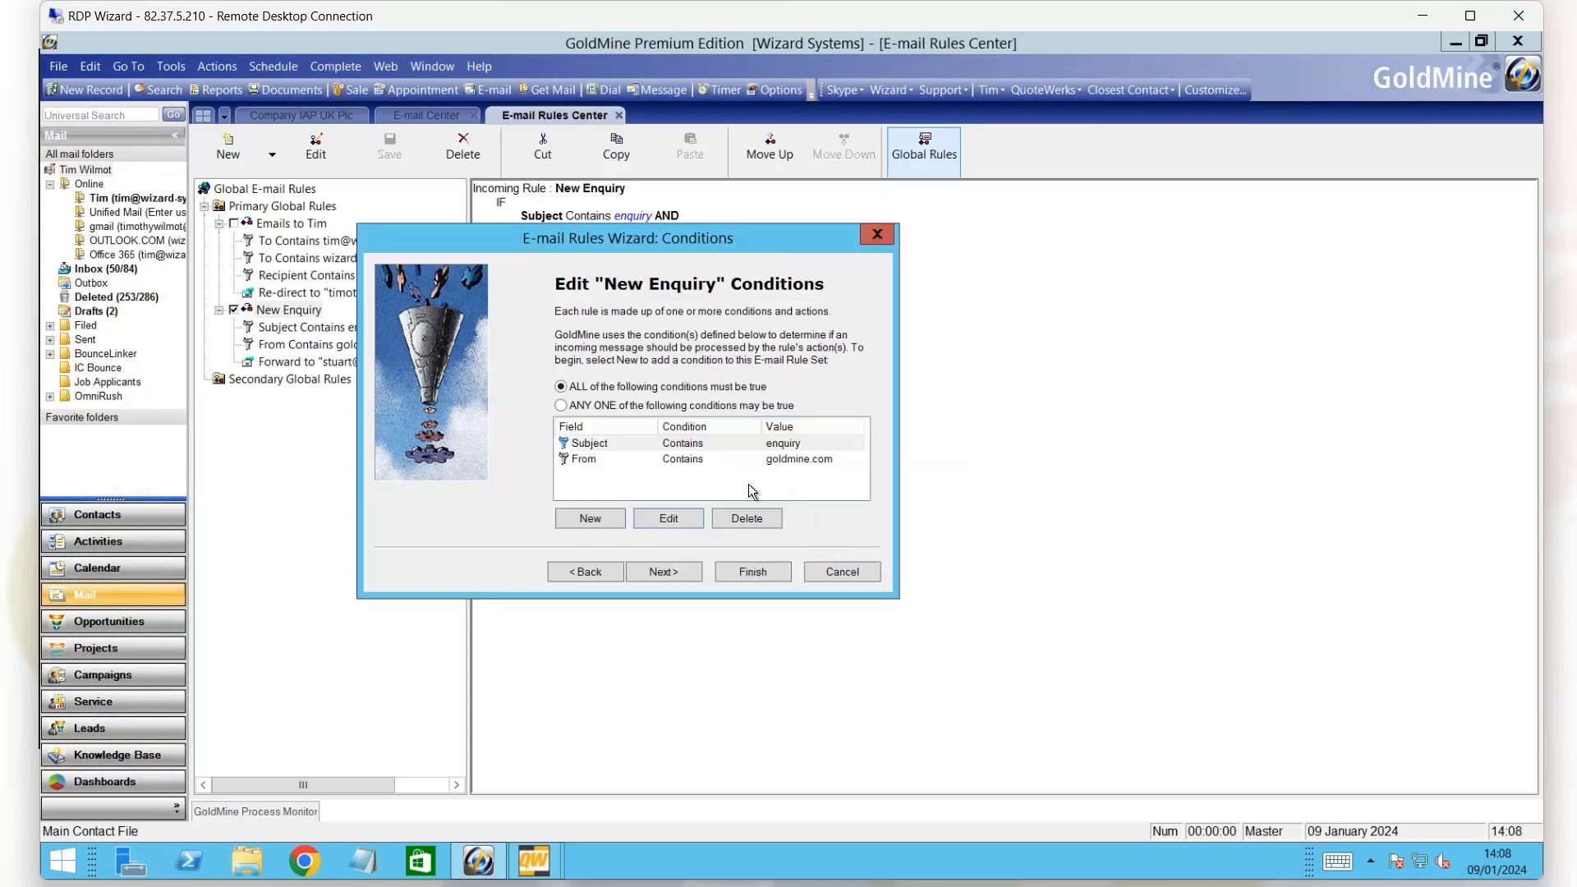
Confirm the From contains goldmine.com condition unchanged and continue to the Actions page.
click(722, 462)
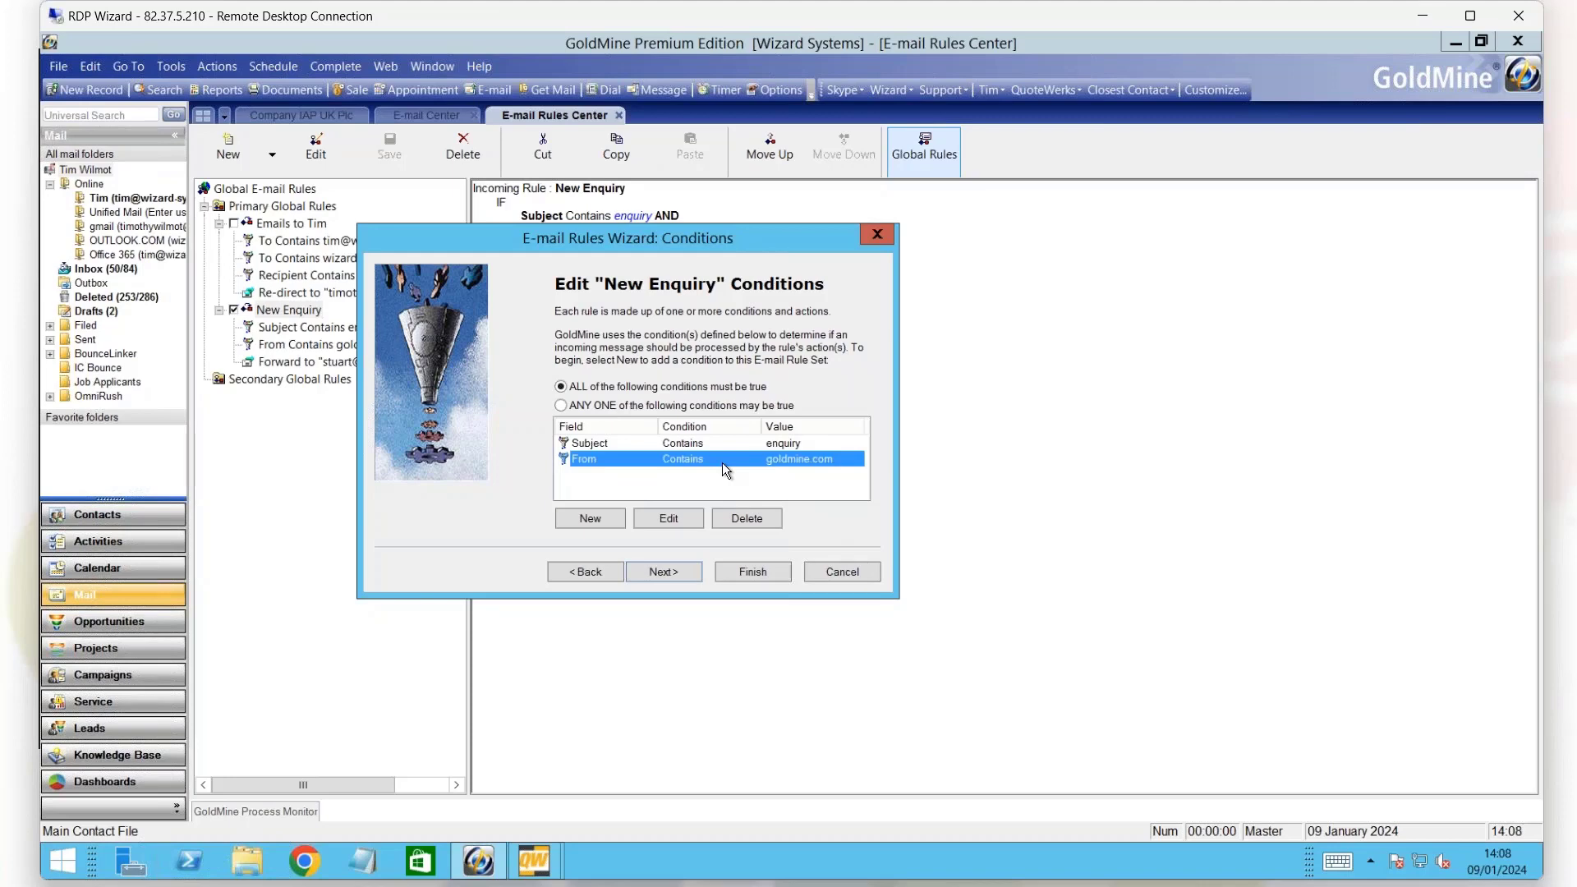
click(692, 512)
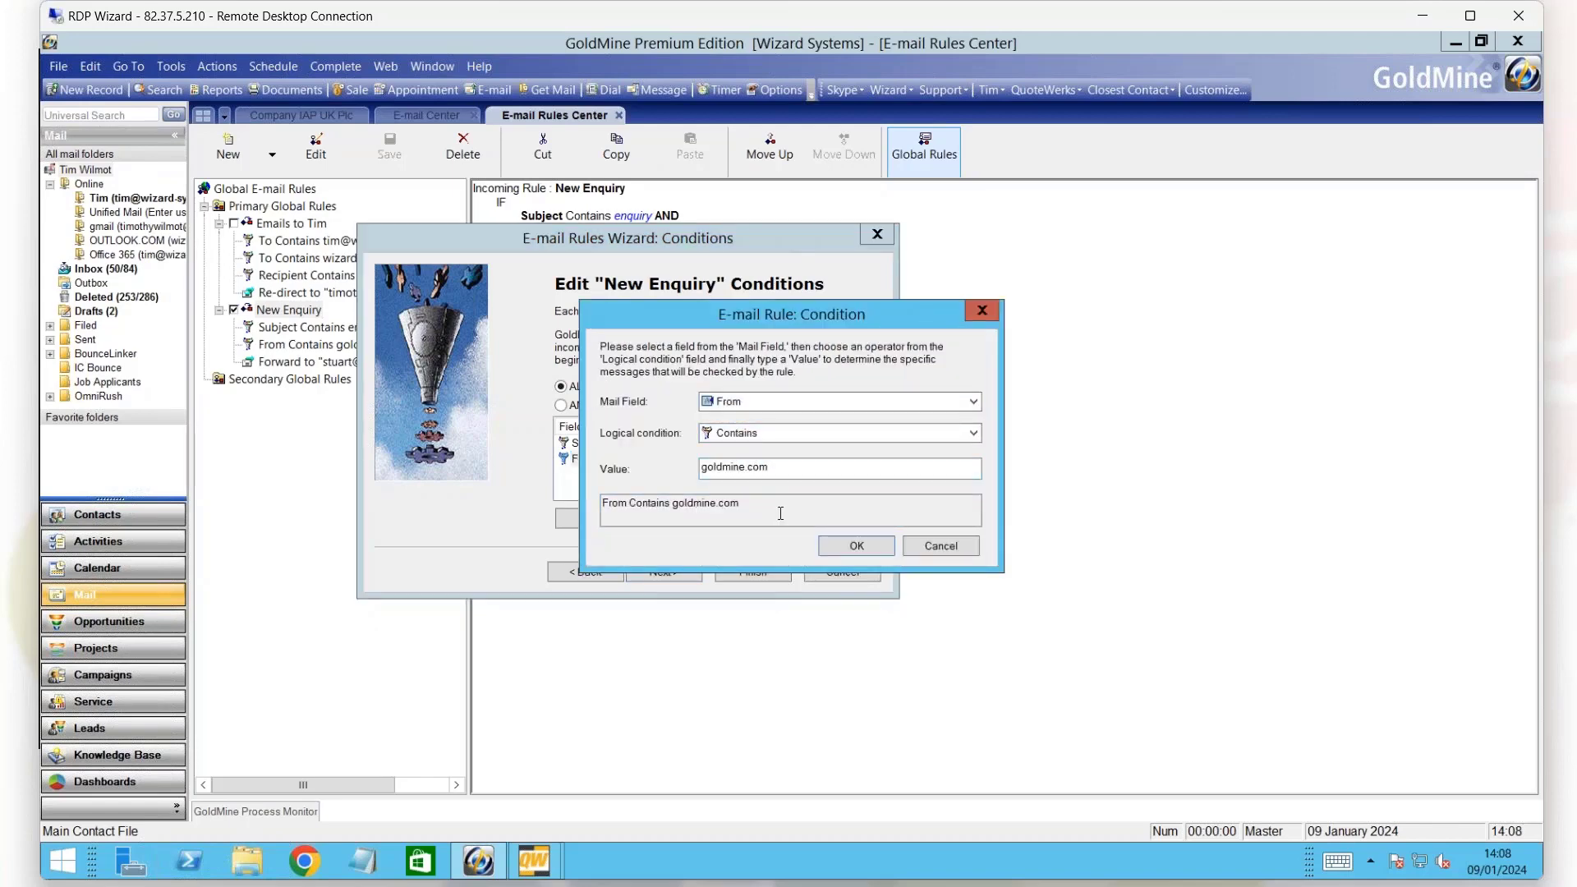
click(851, 548)
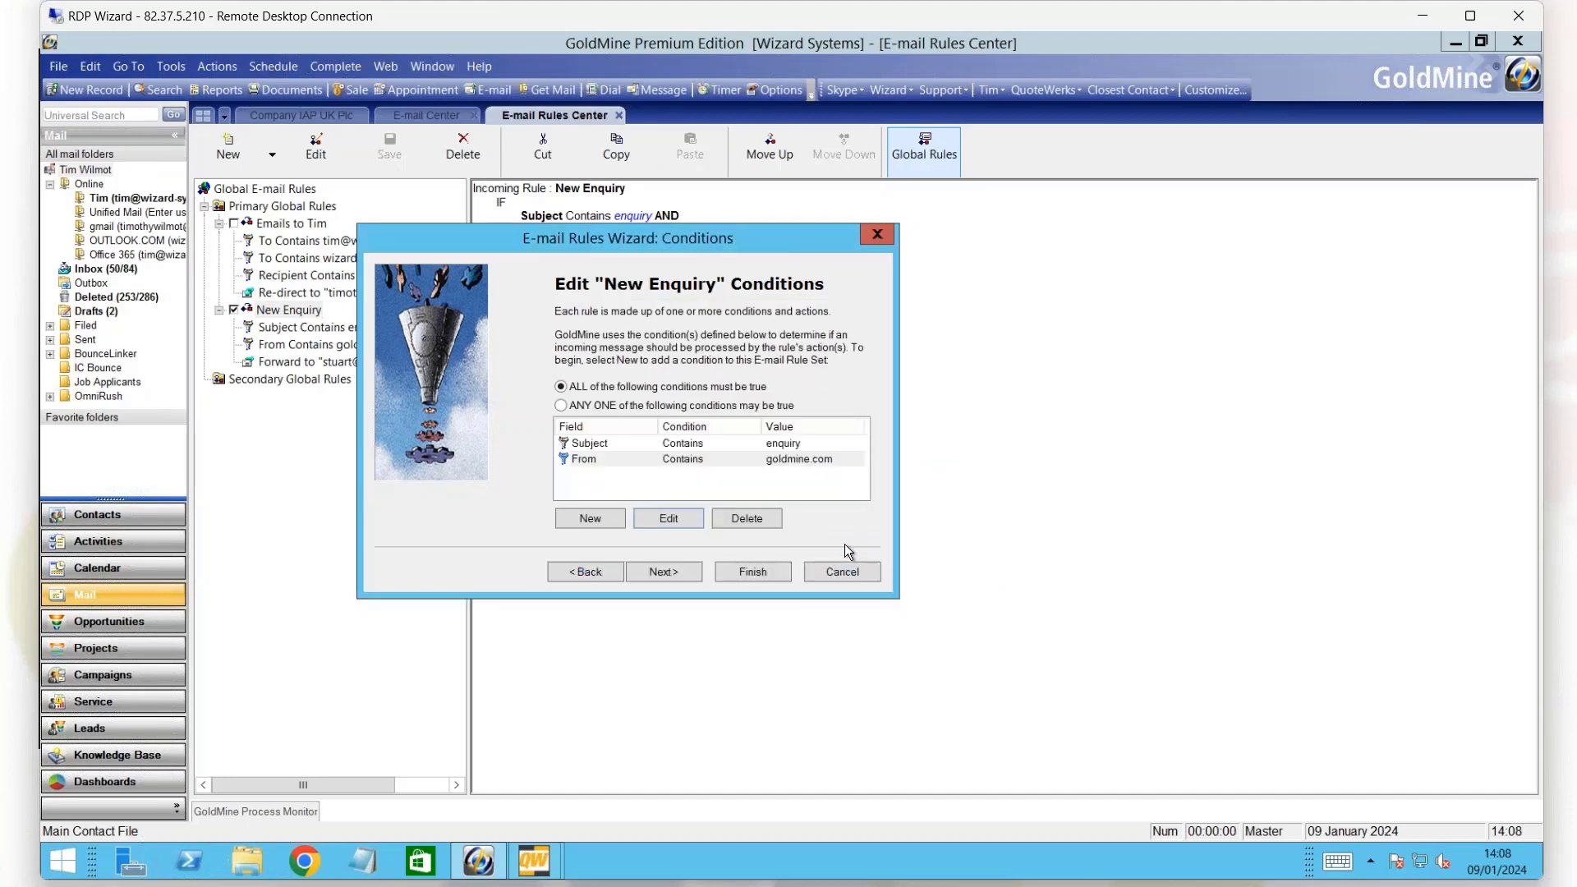
click(663, 574)
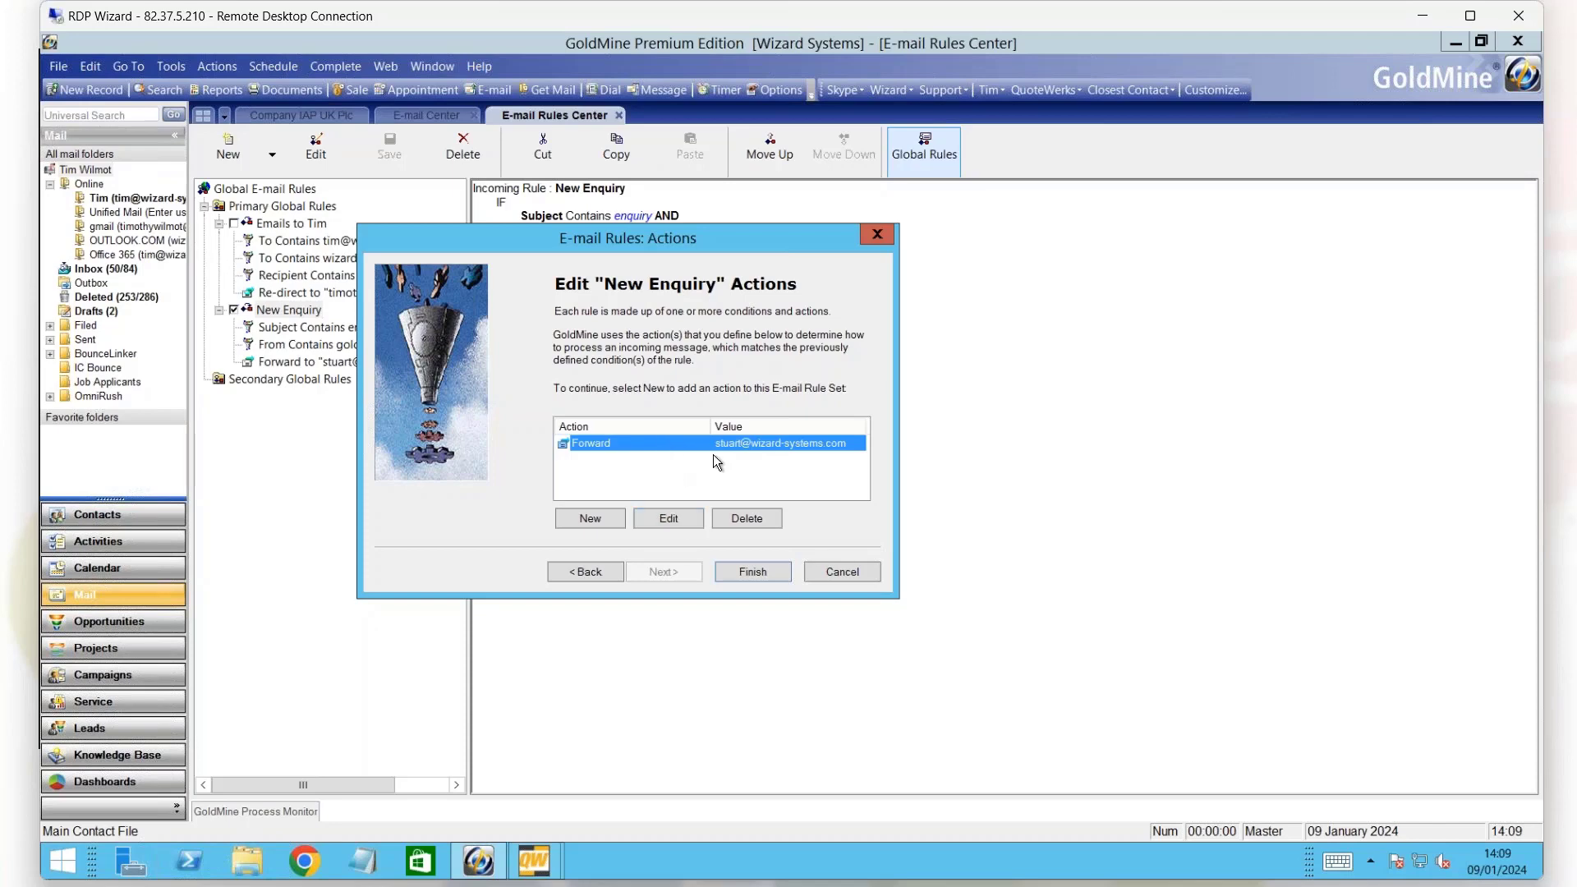
Change the Forward action to send matching enquiries to the colleague's GoldMine user account instead of an e-mail address.
click(667, 519)
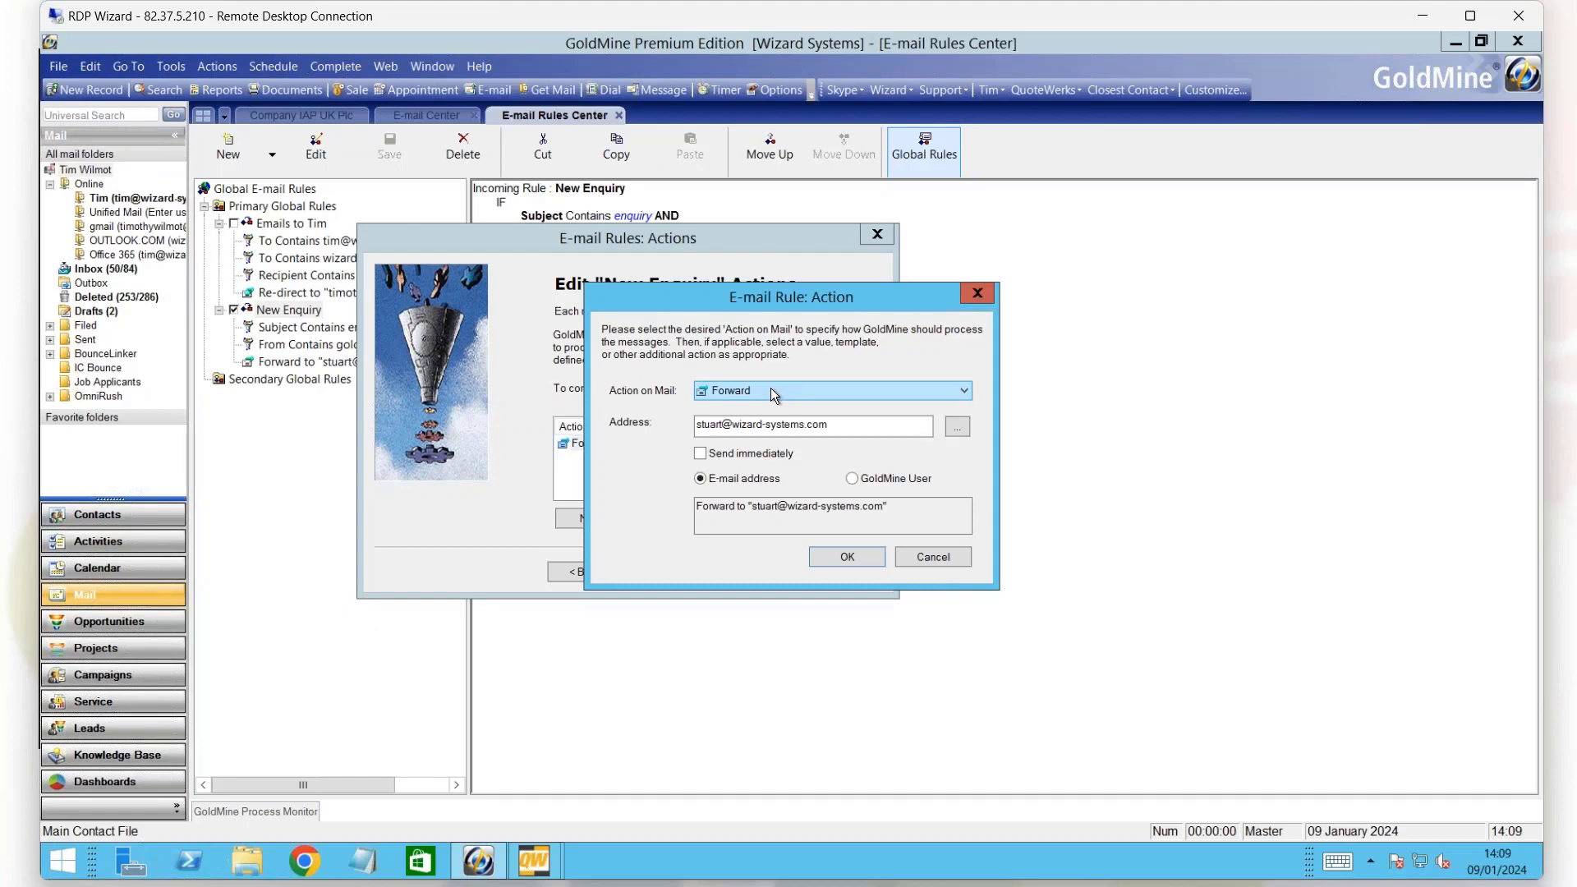
click(771, 390)
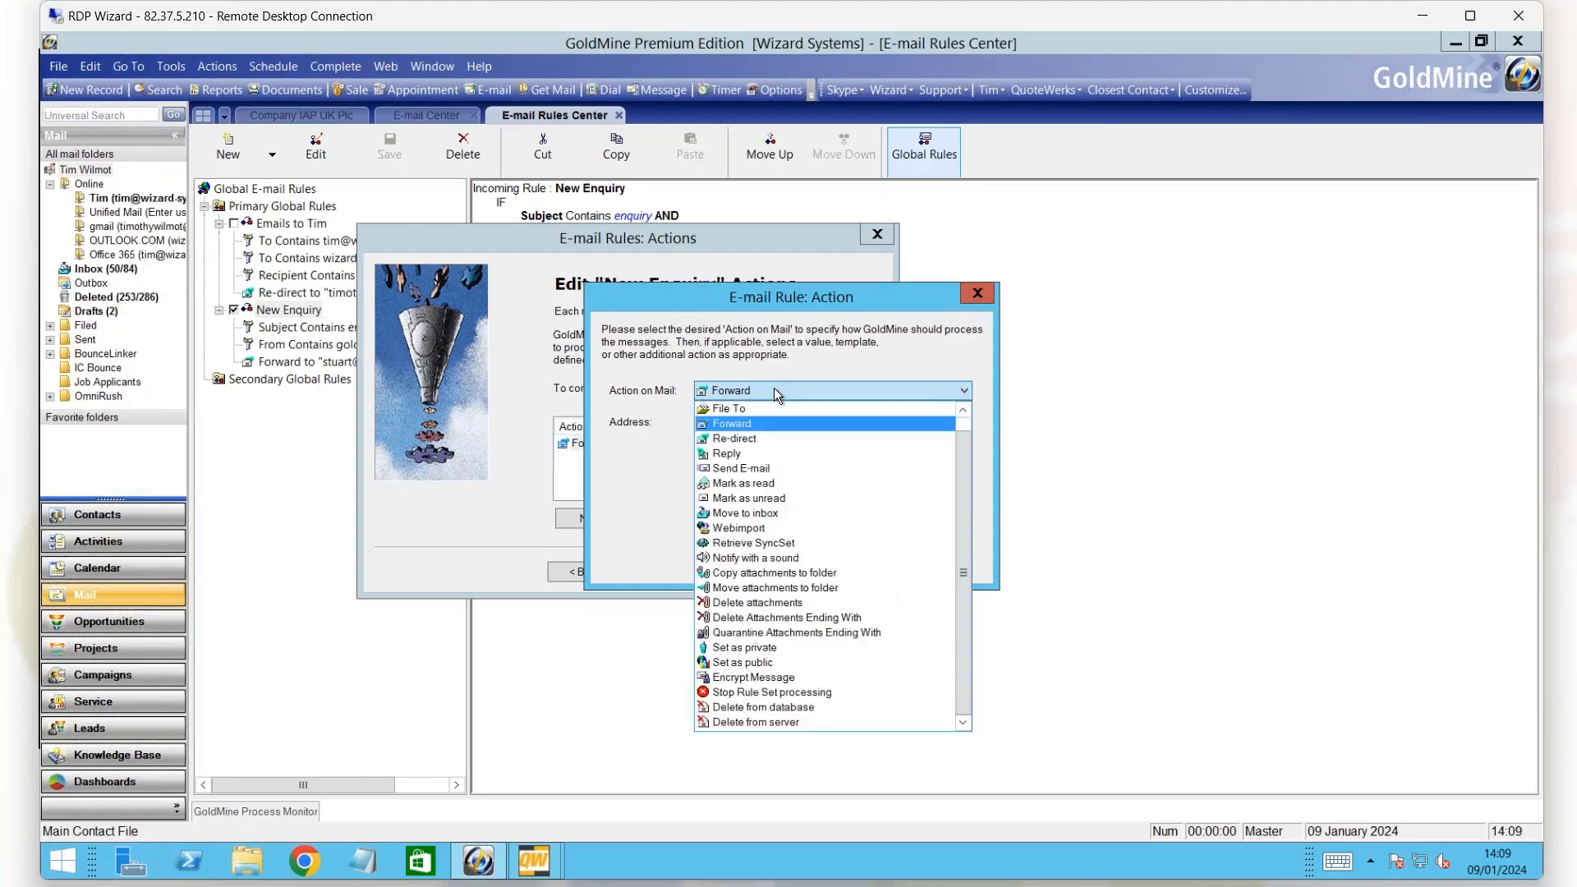
click(953, 467)
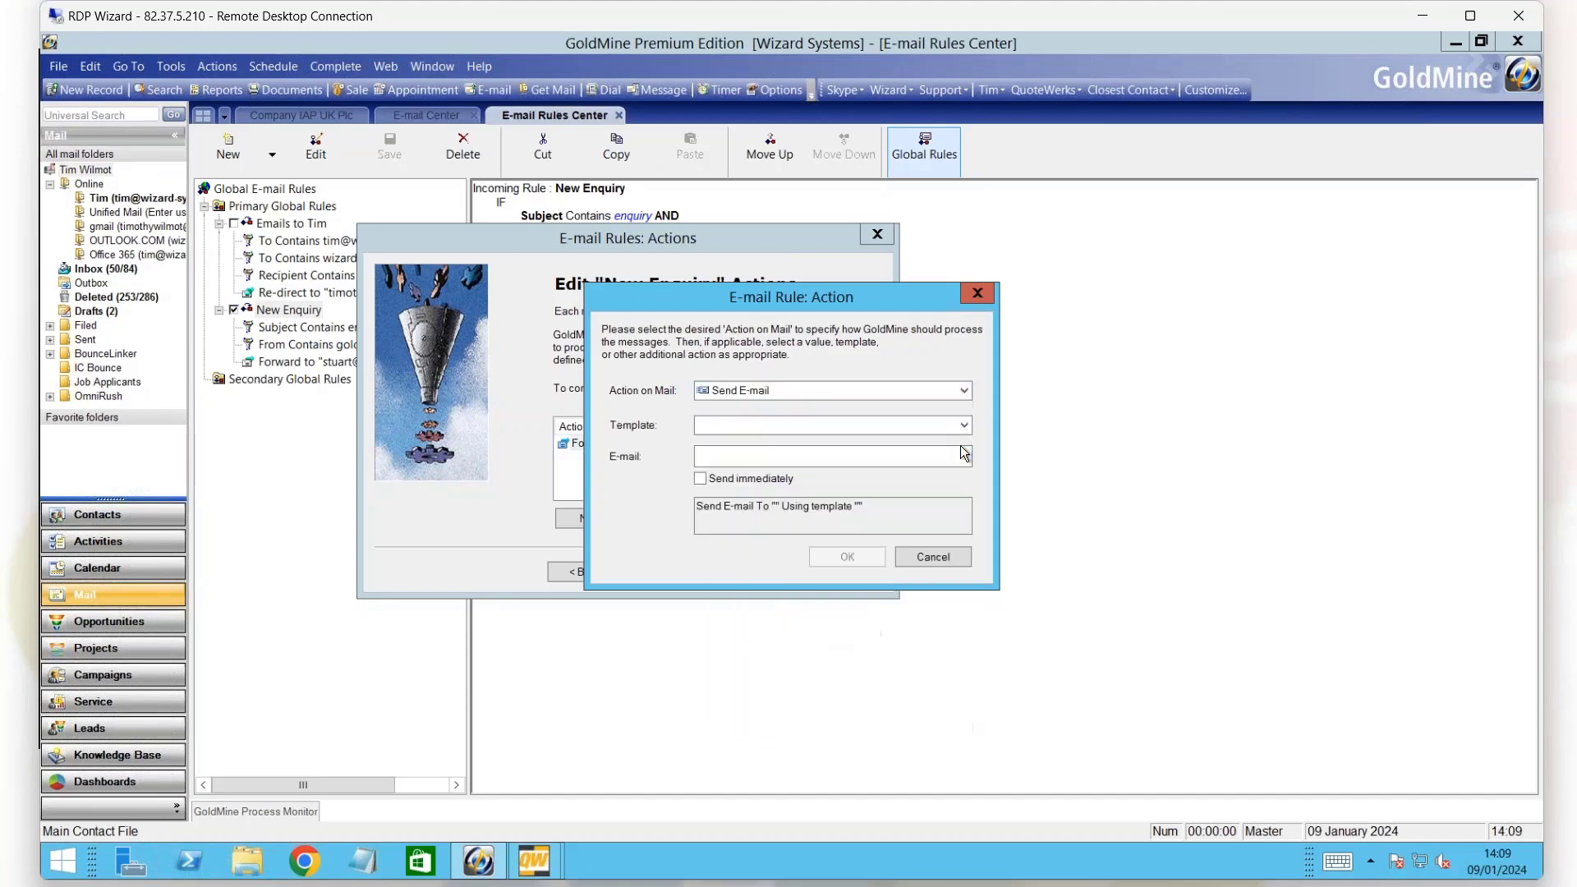
click(963, 394)
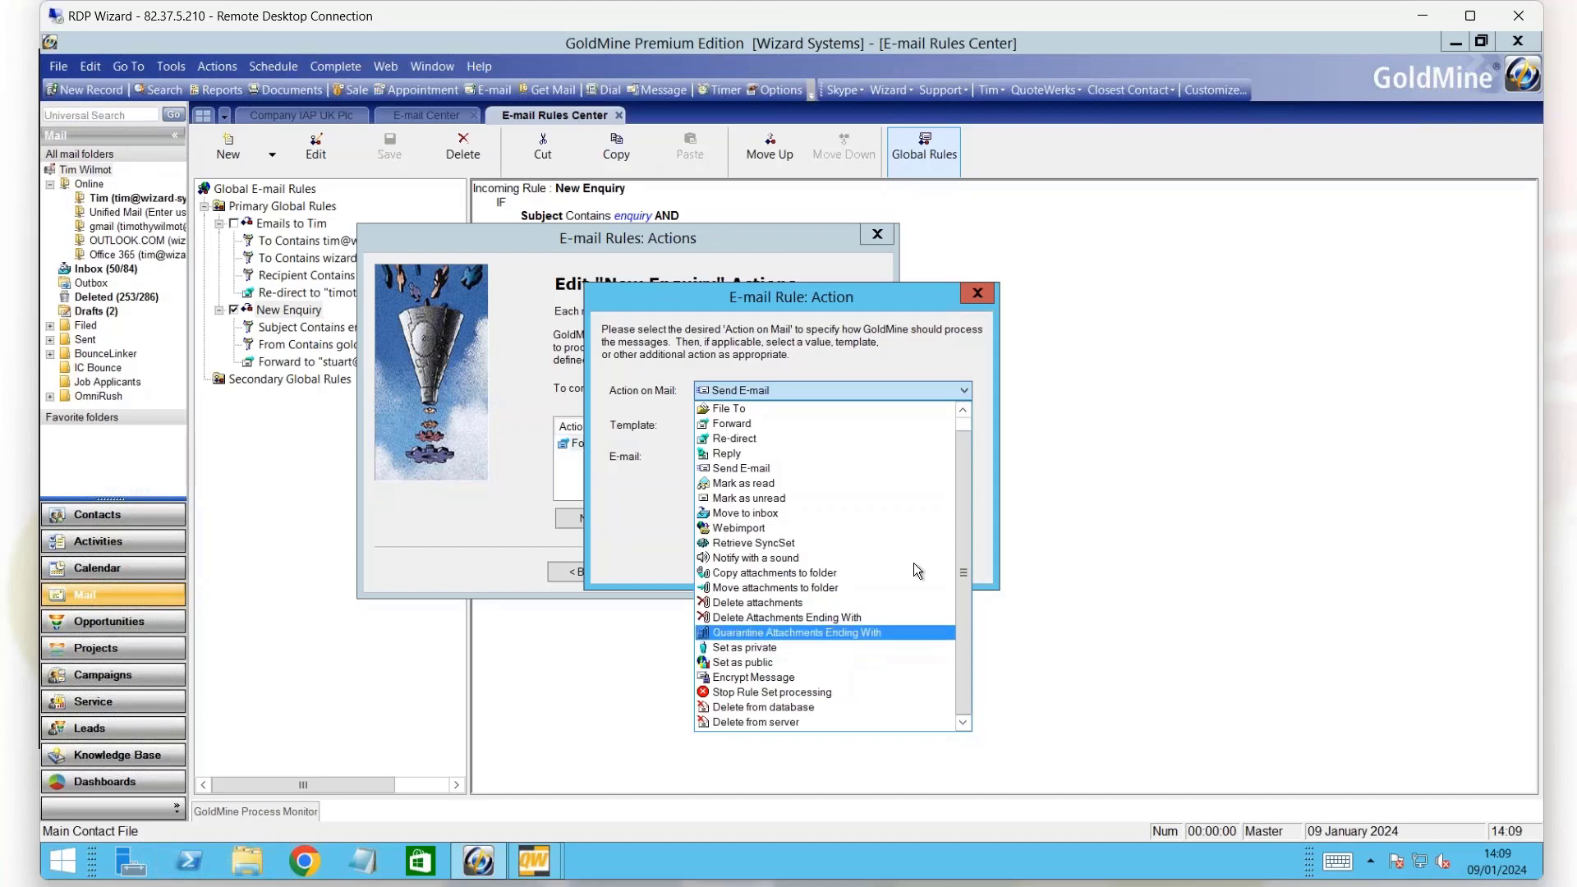
click(904, 424)
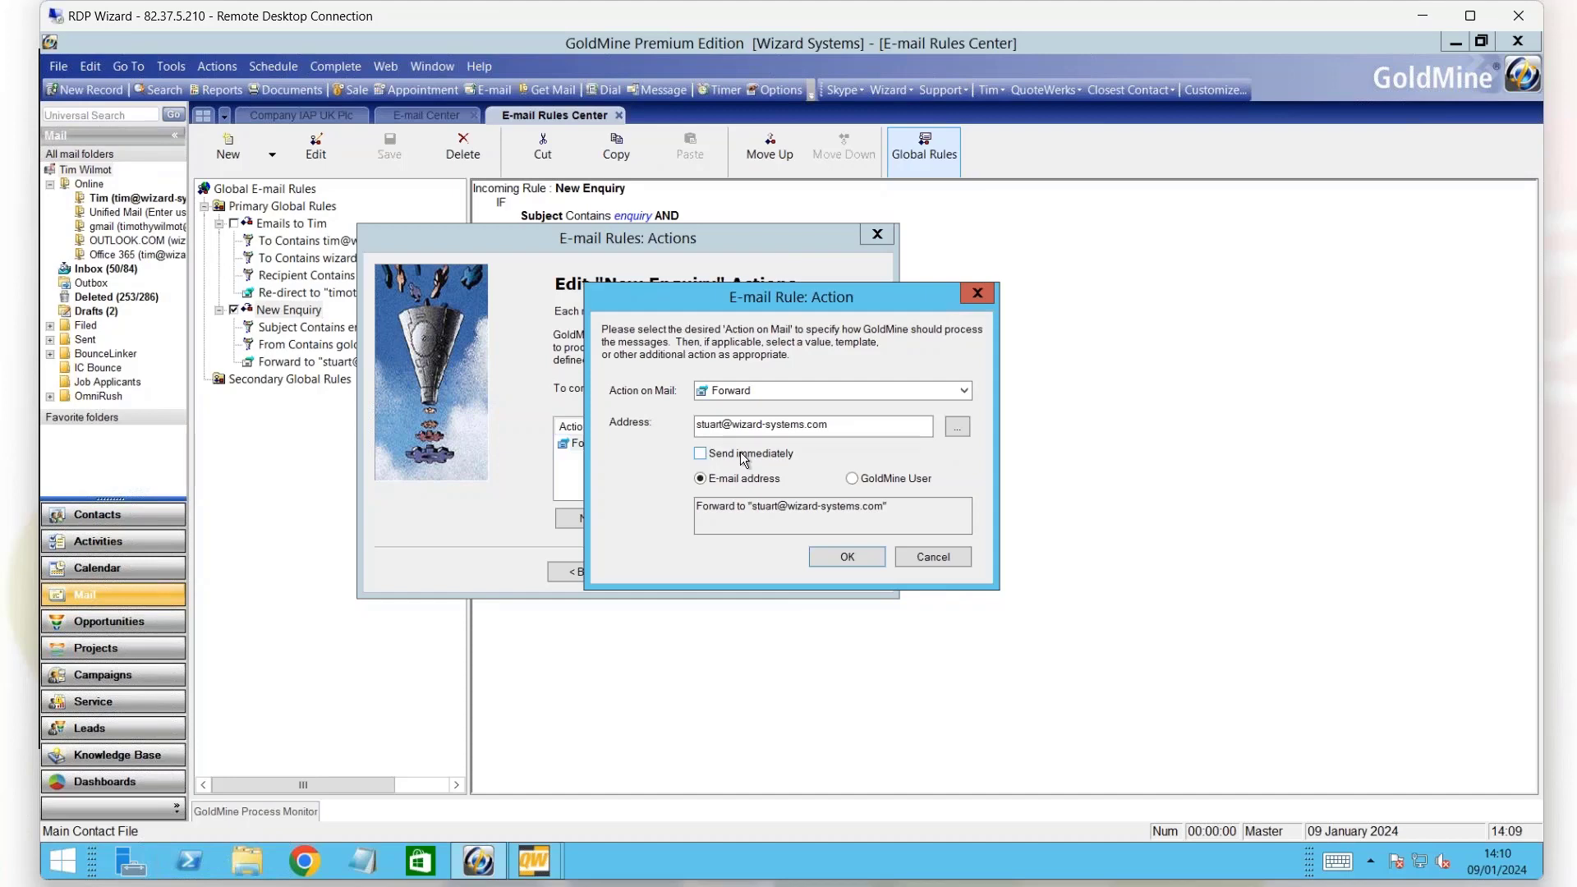
click(851, 479)
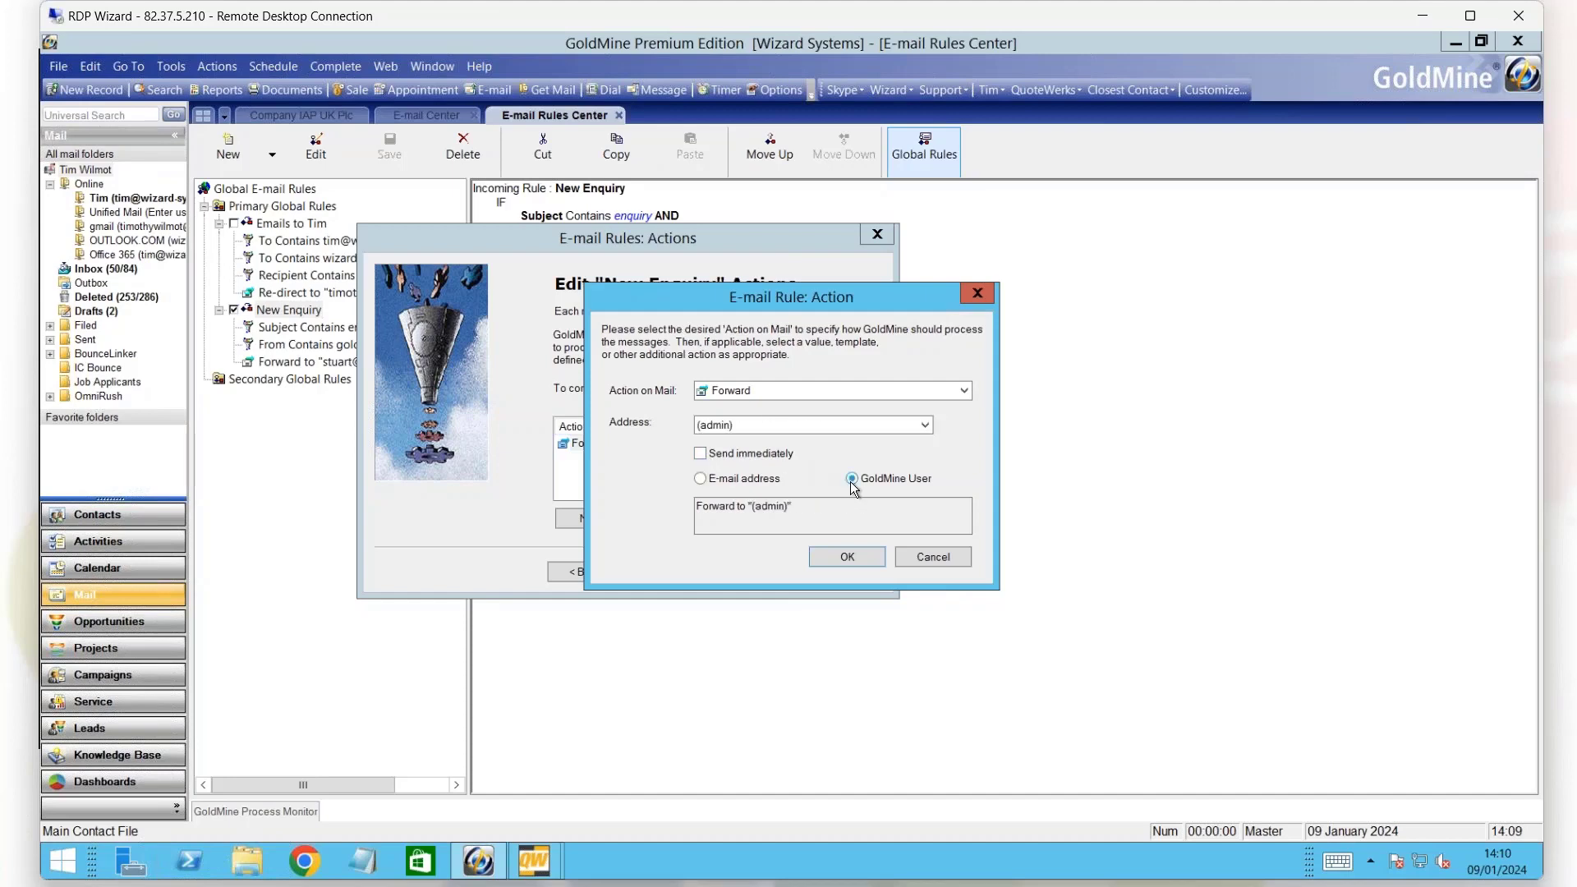
click(927, 425)
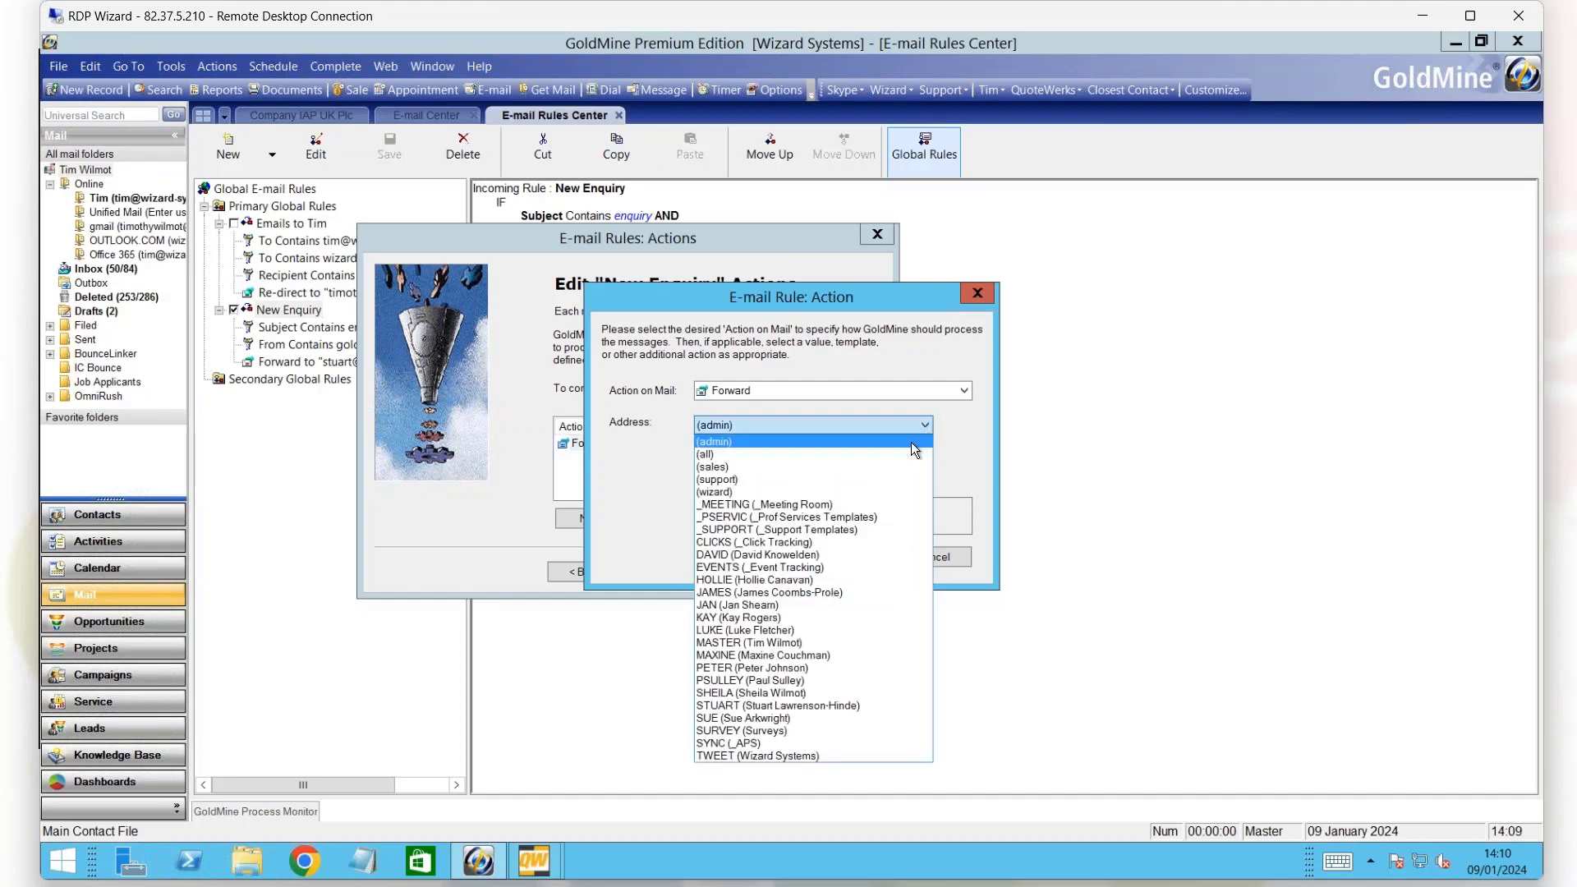
click(835, 579)
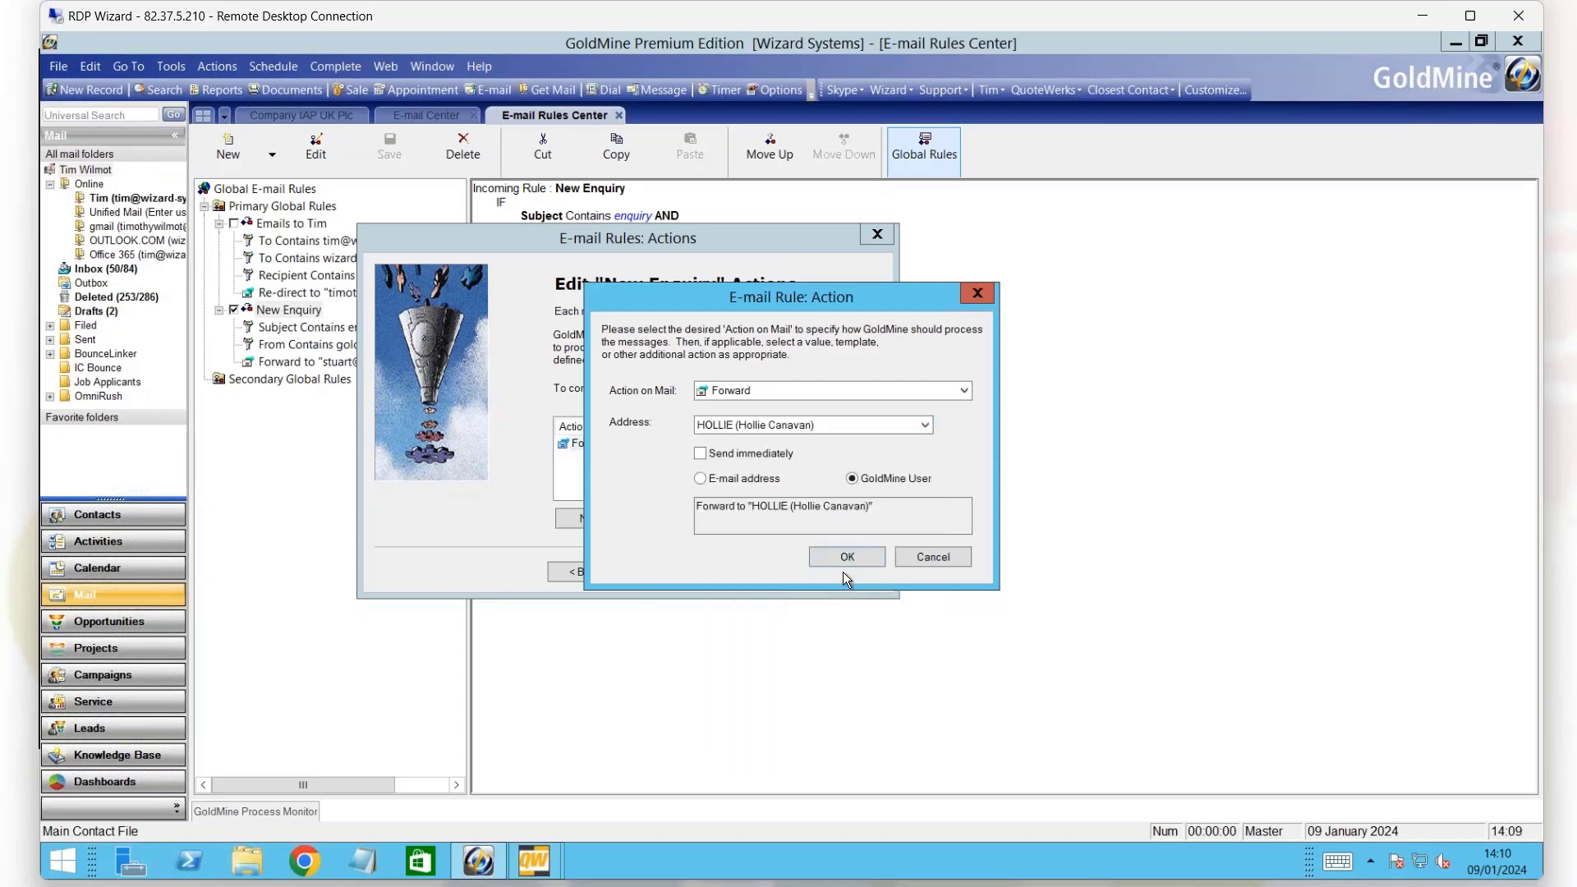
click(850, 560)
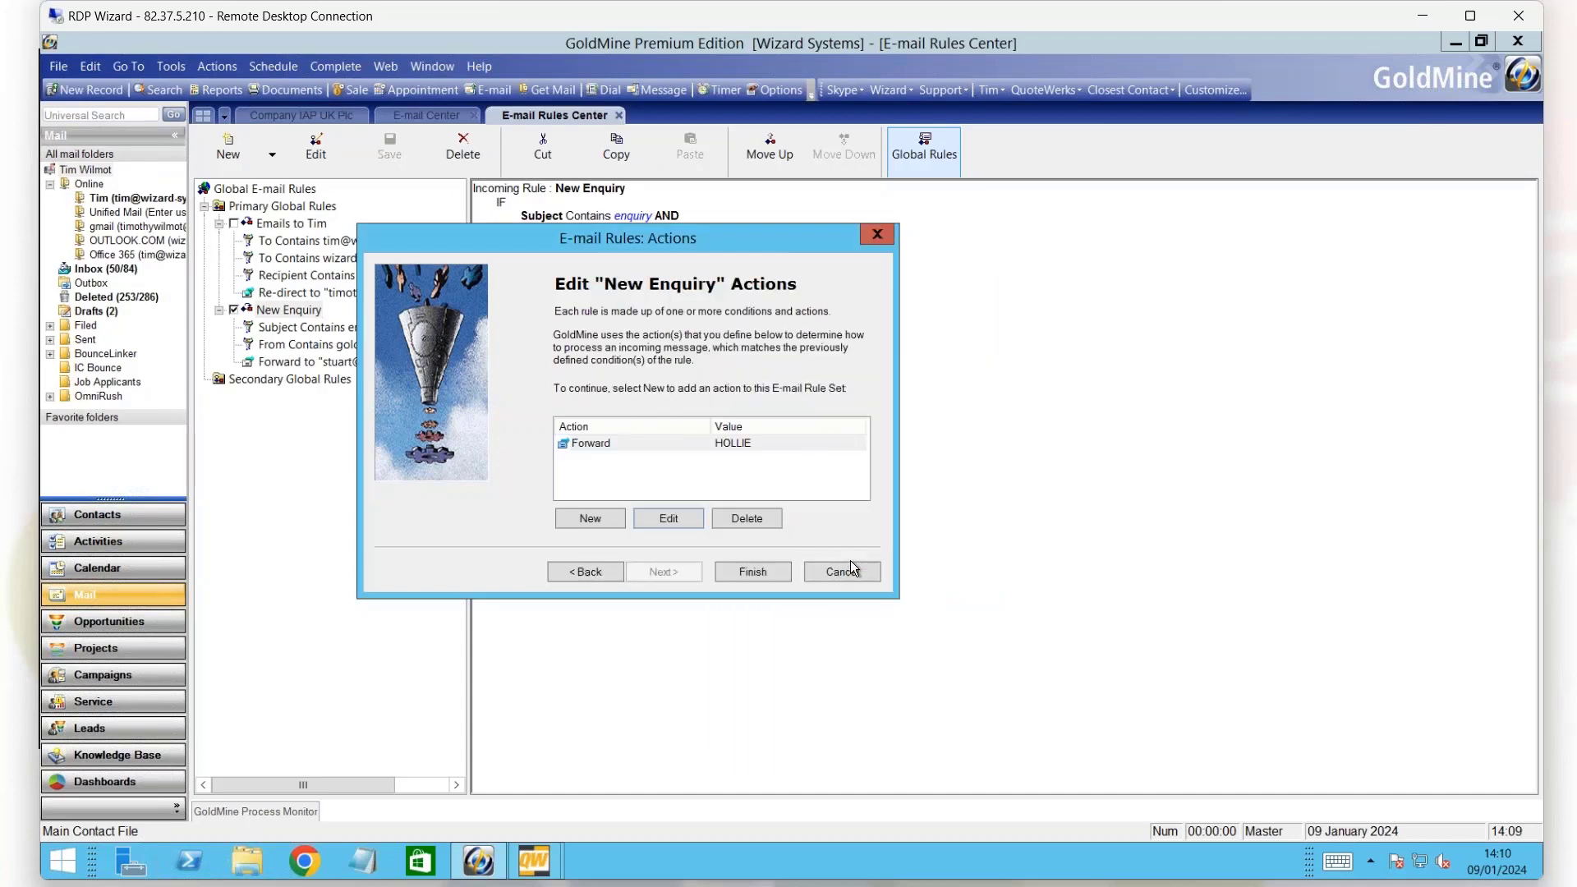
click(772, 569)
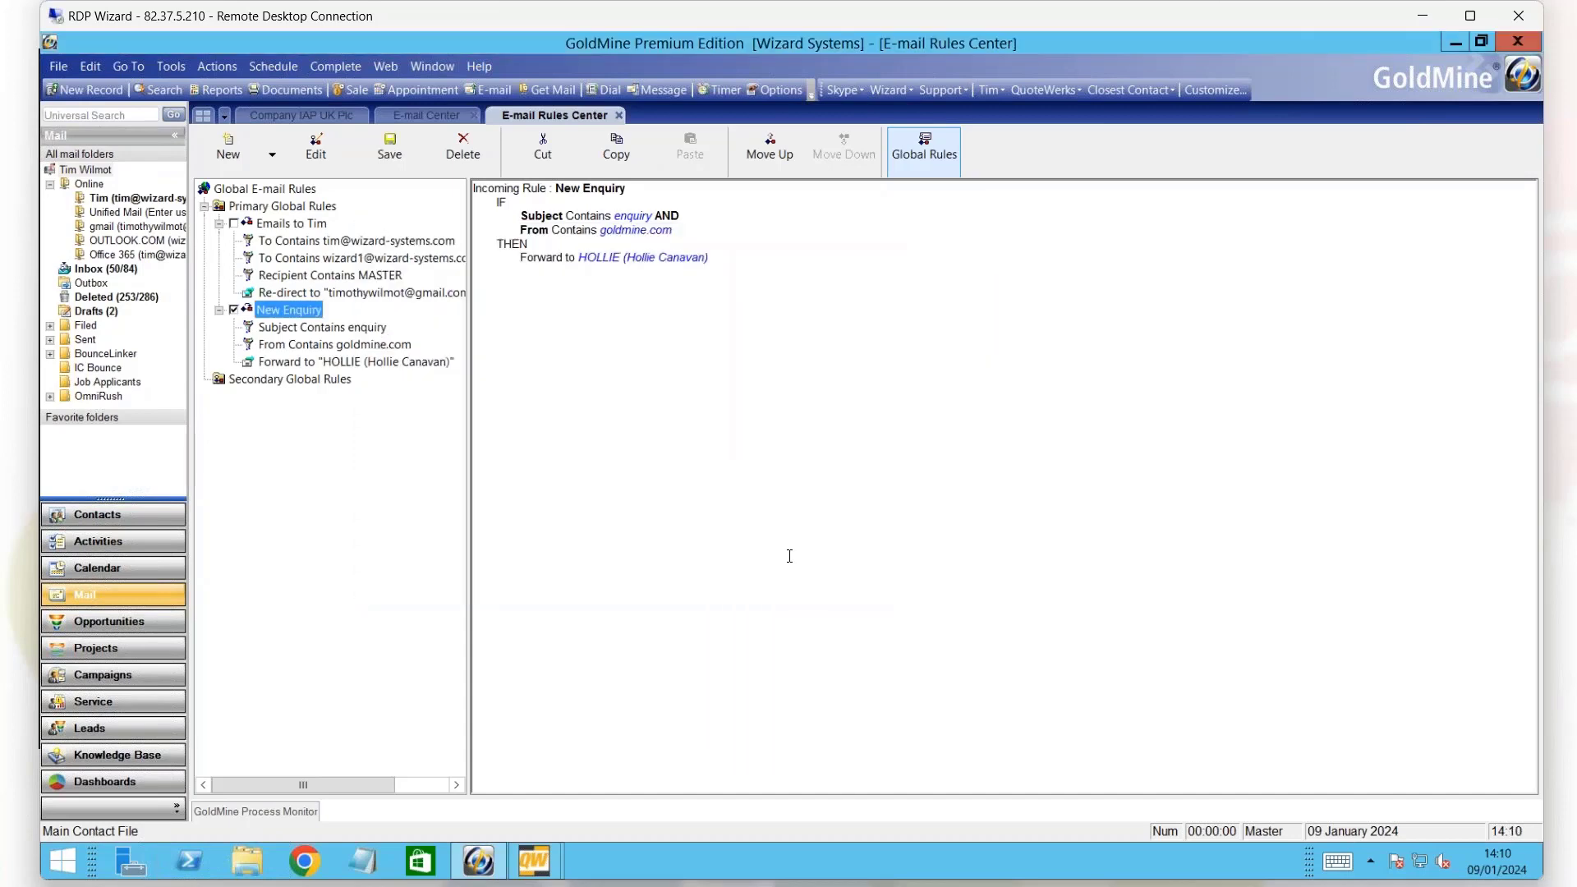
click(233, 310)
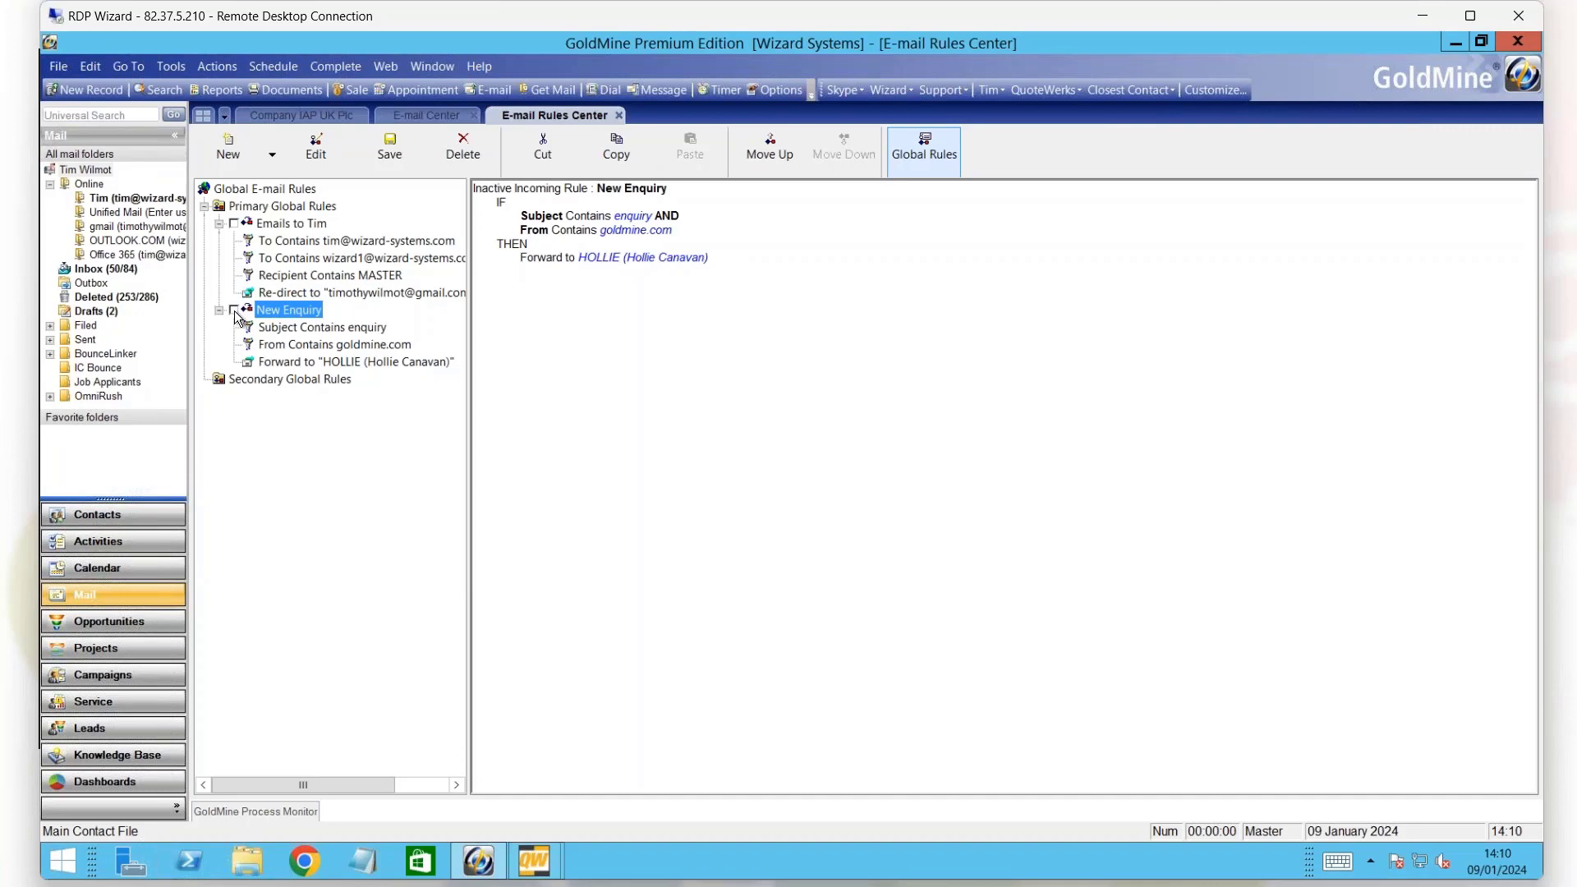
click(233, 310)
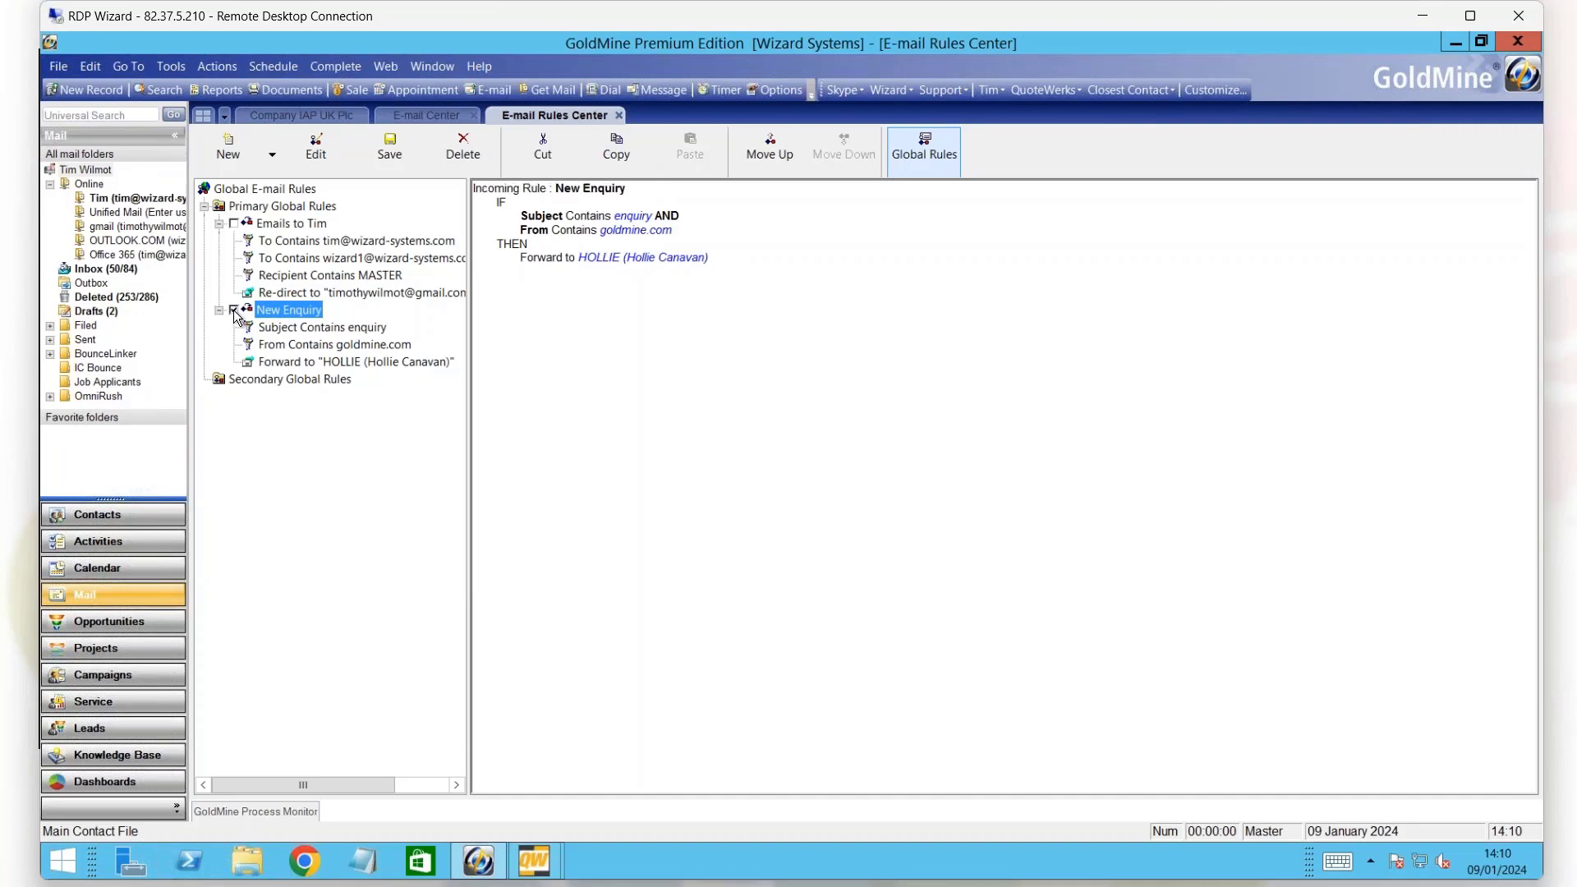
click(234, 311)
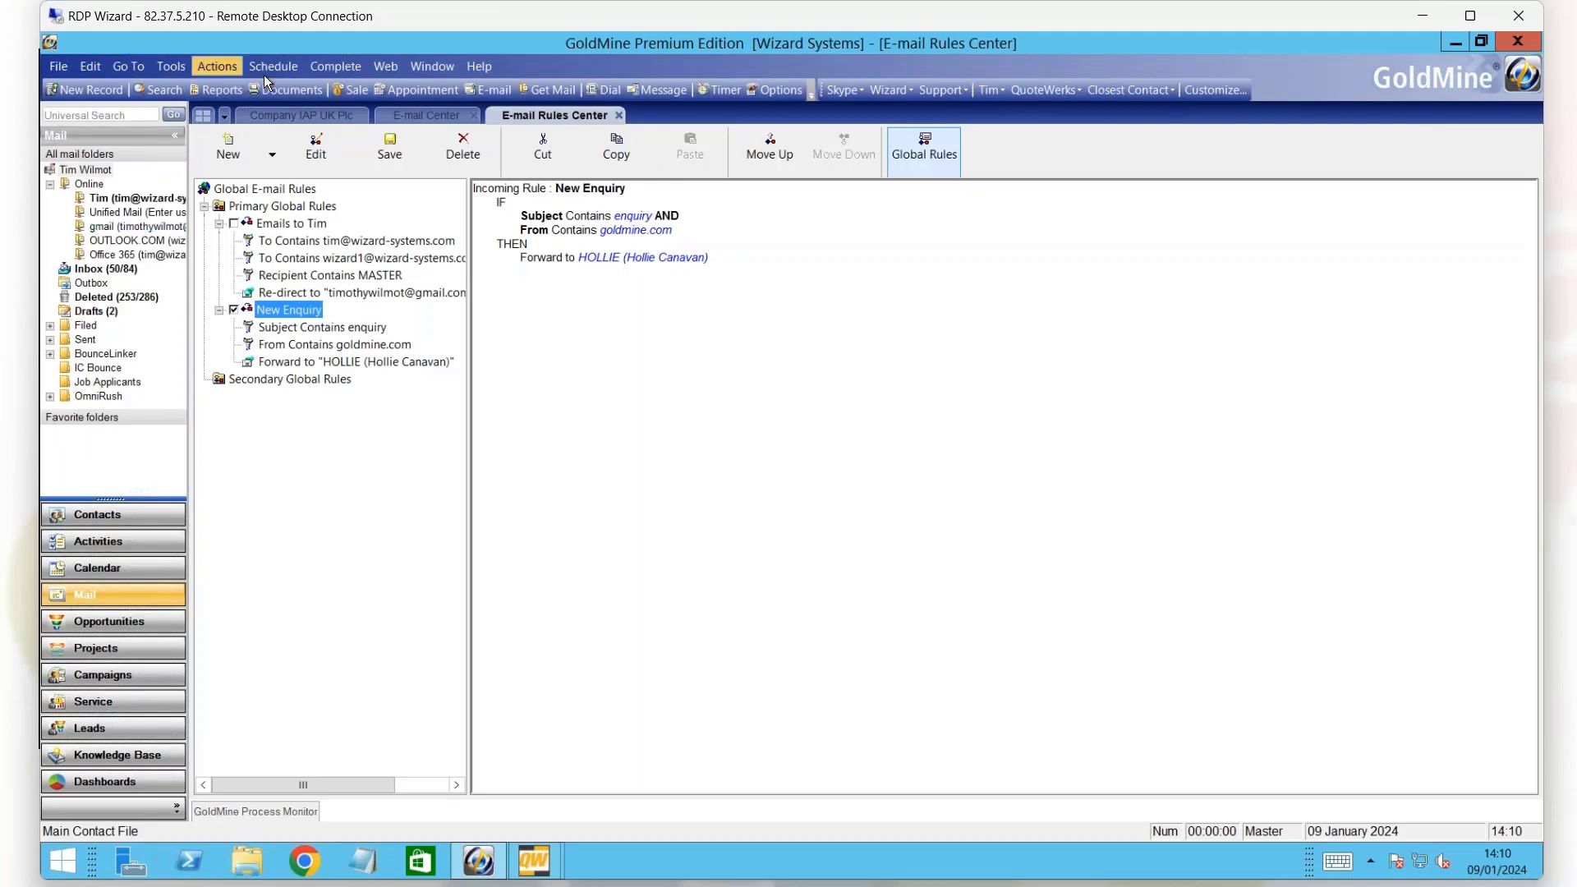
click(396, 156)
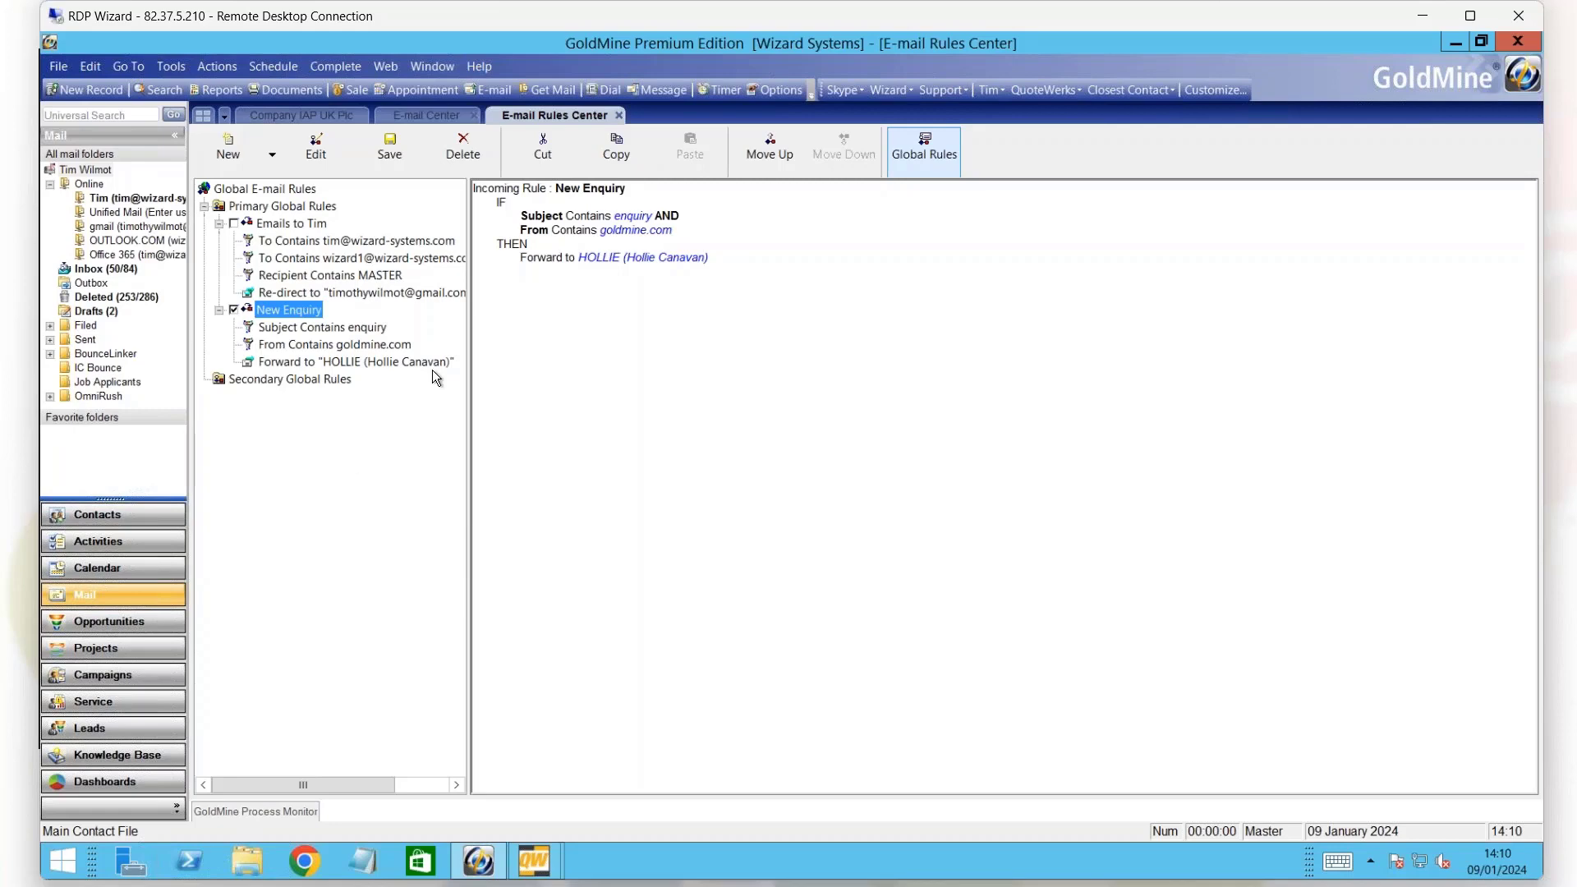
Leave the global rules view, prompting GoldMine to save the rule set changes.
click(941, 170)
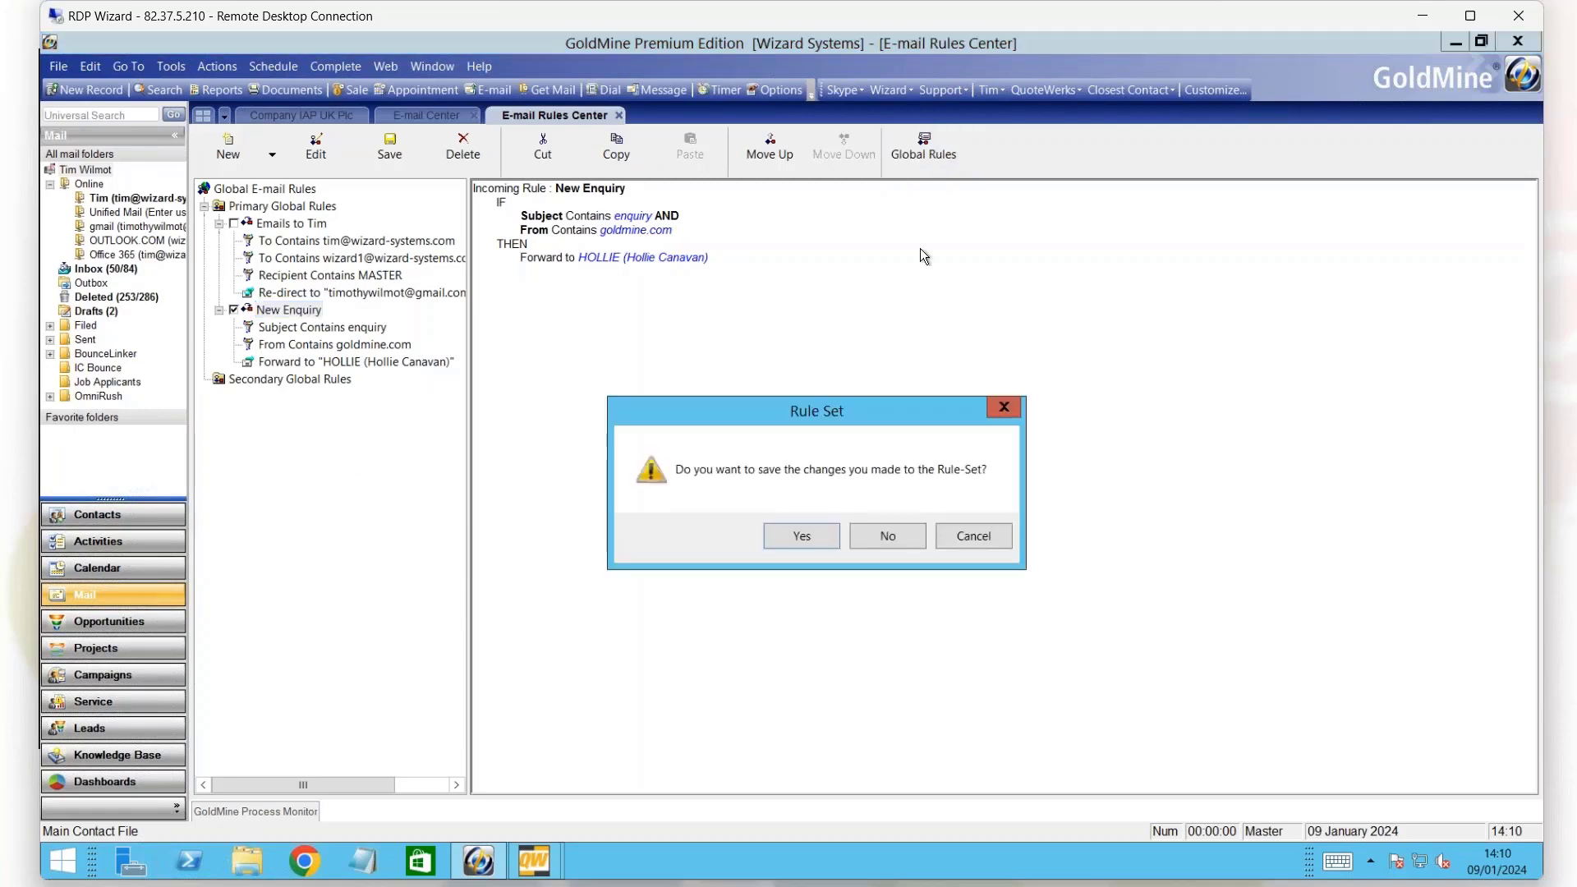